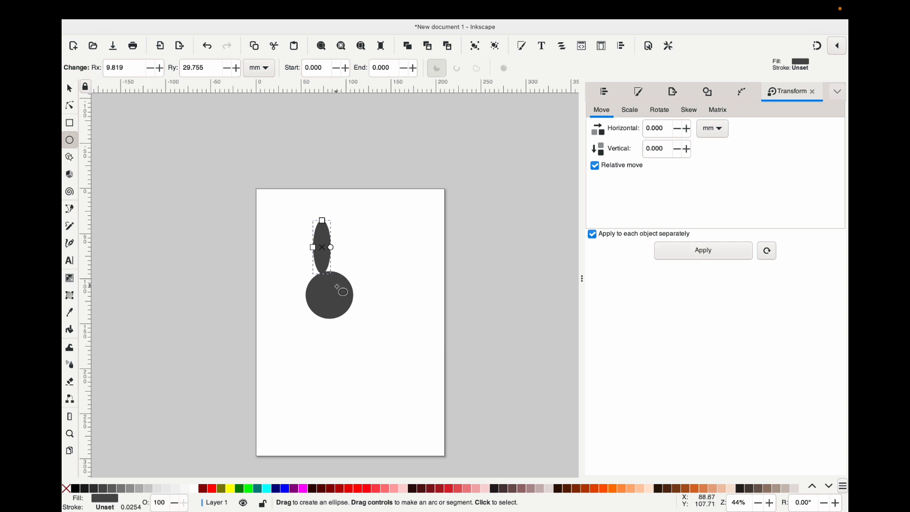
Fill the narrow ellipse with light red and move it clear above the dark circle.
key("s")
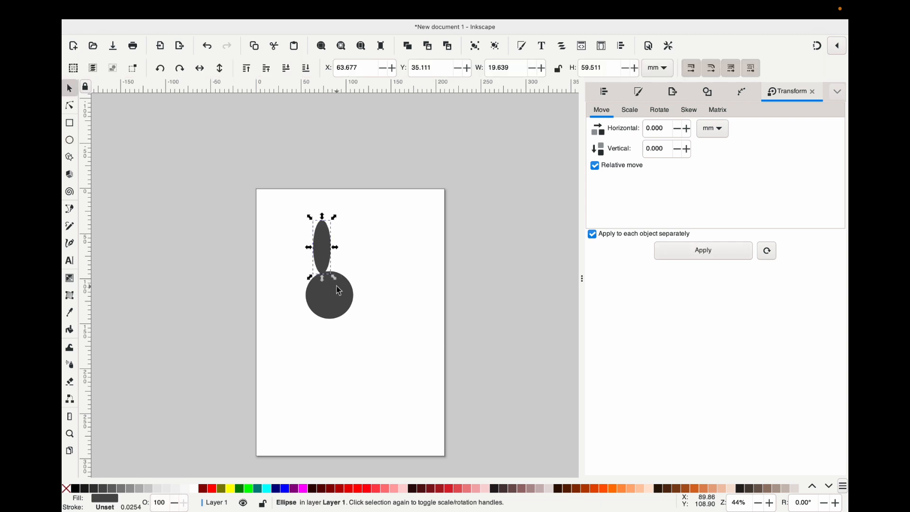
left_click(387, 488)
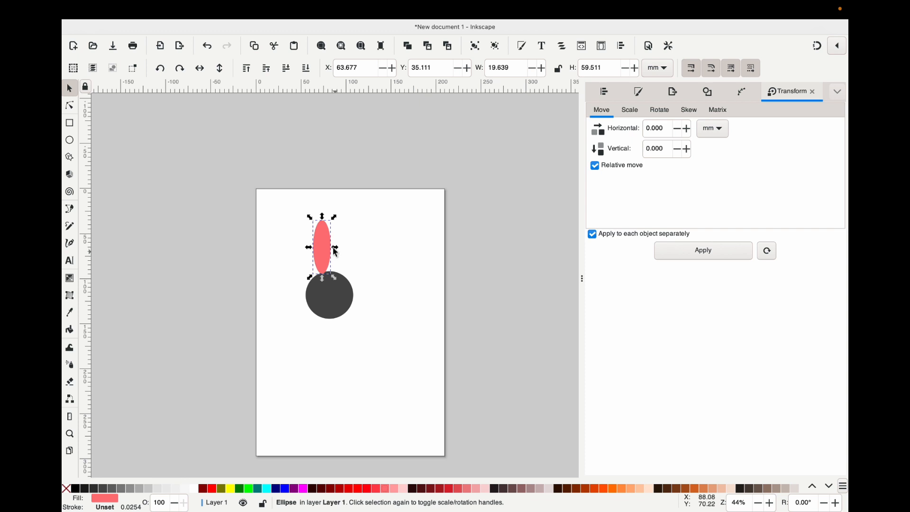
left_click_drag(328, 245, 338, 226)
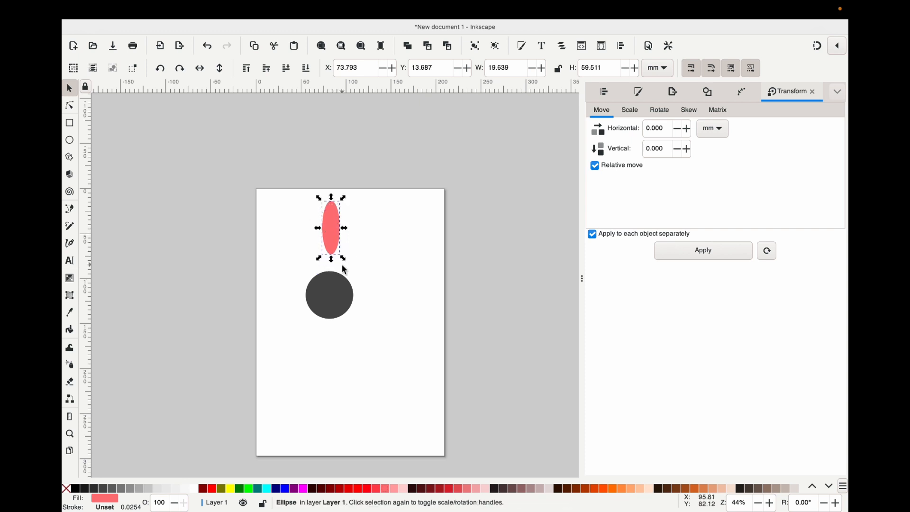
Stretch the ellipse vertically to about 130 mm tall so its lower tip overlaps the dark circle.
left_click_drag(332, 262, 333, 210)
left_click_drag(331, 259, 331, 286)
left_click(333, 246)
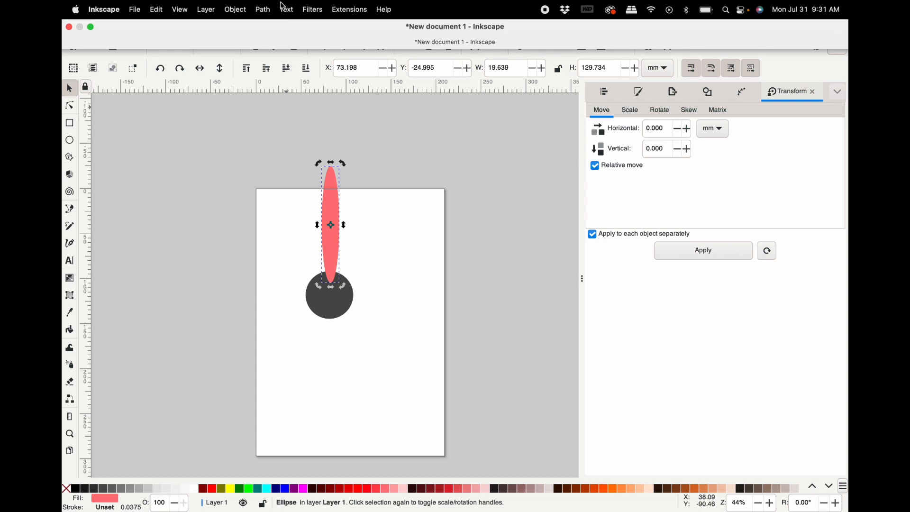
Convert the stretched ellipse to a path and open it for node editing.
left_click(264, 10)
left_click(271, 29)
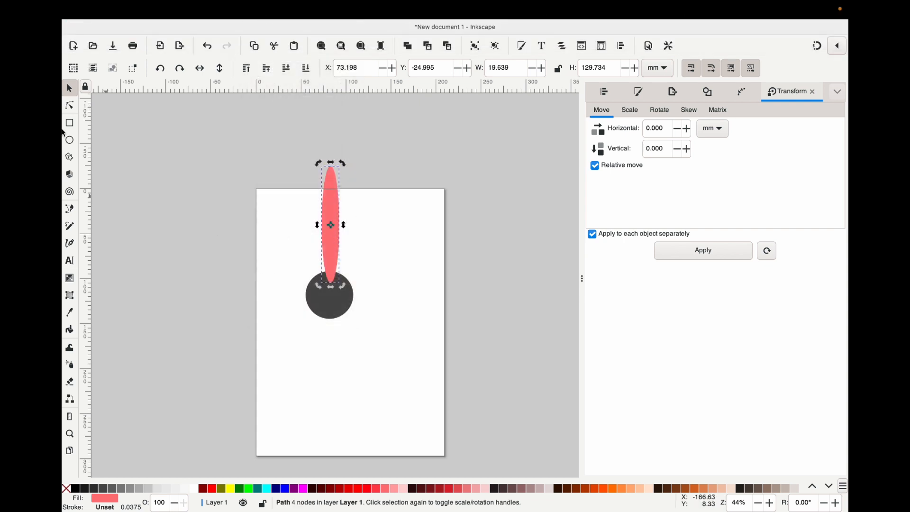
left_click(69, 106)
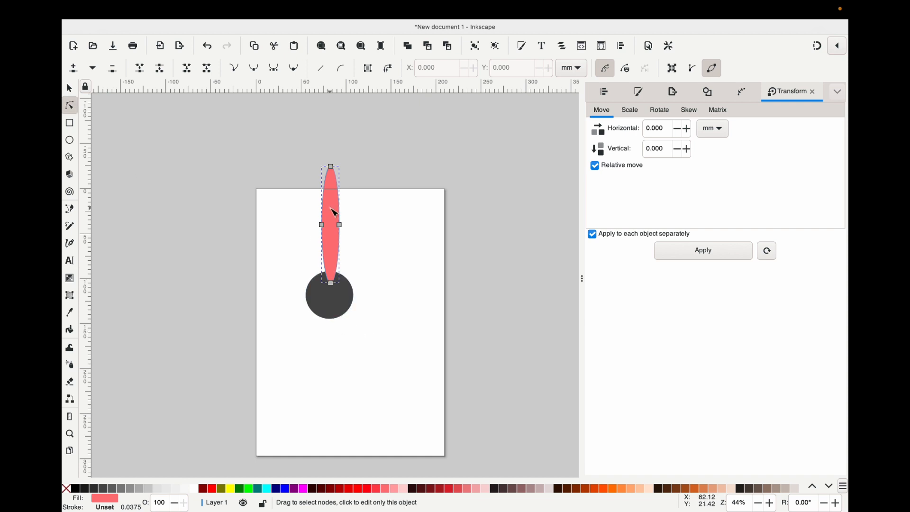
Add a node on the path's upper-left edge and pull it outward, making the petal about 25 mm wide.
scroll(334, 212, "up", 1)
left_click(331, 165)
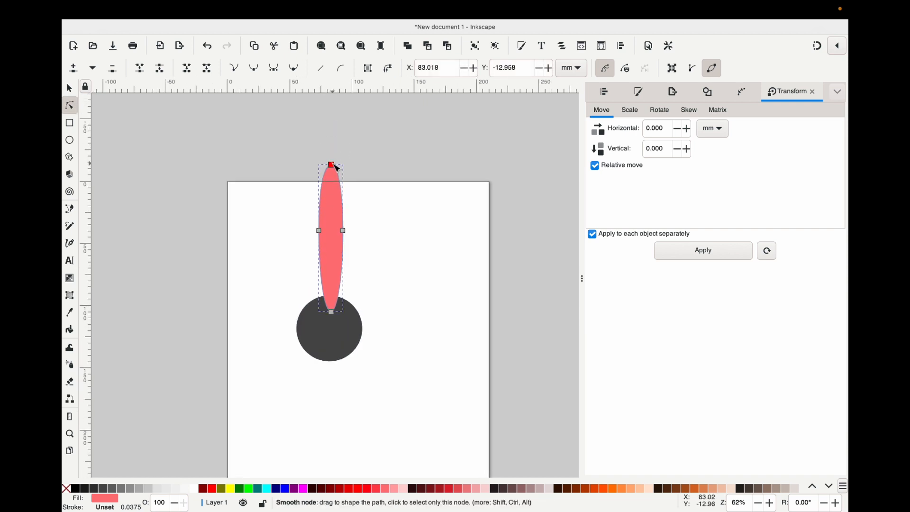
double_click(325, 177)
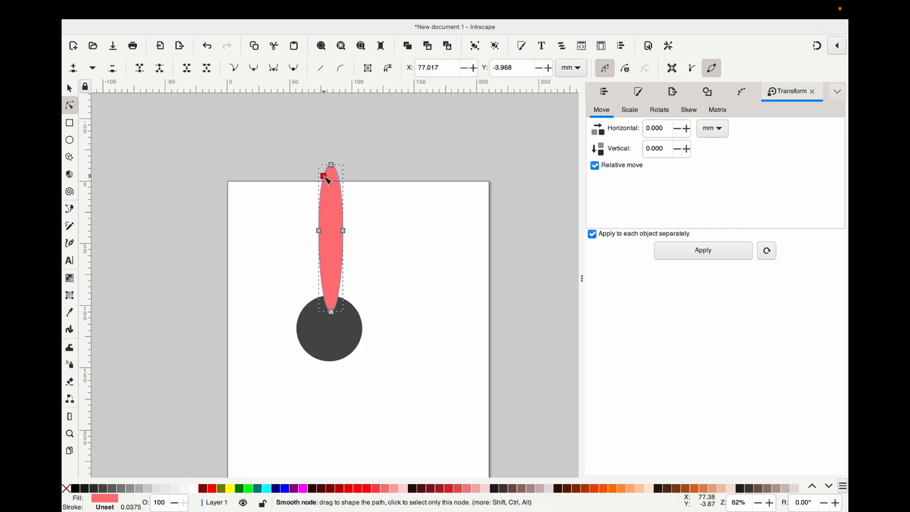
left_click_drag(325, 177, 313, 166)
key("s")
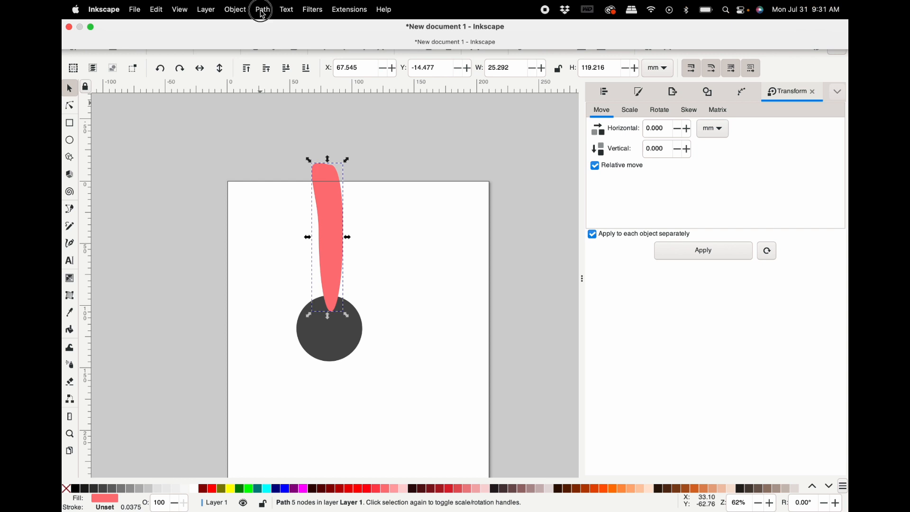
Duplicate the reshaped petal path.
left_click(263, 9)
mouse_move(235, 10)
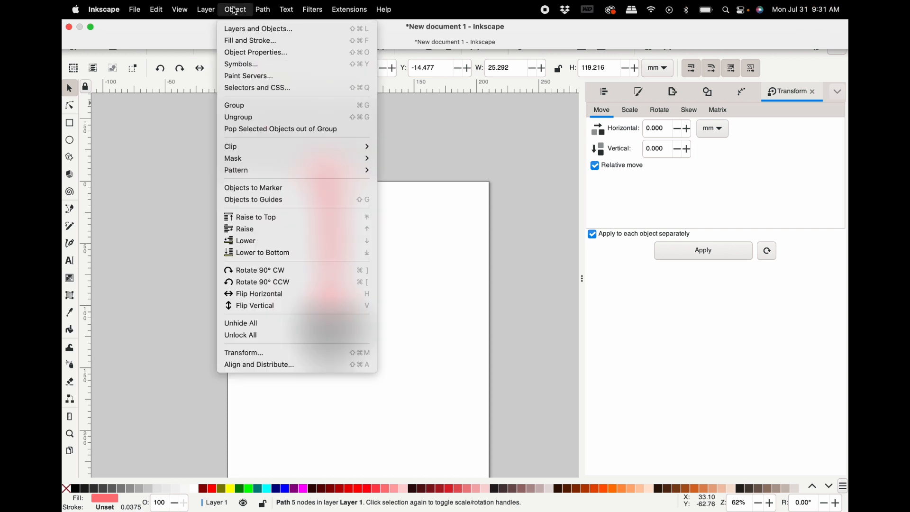
mouse_move(164, 12)
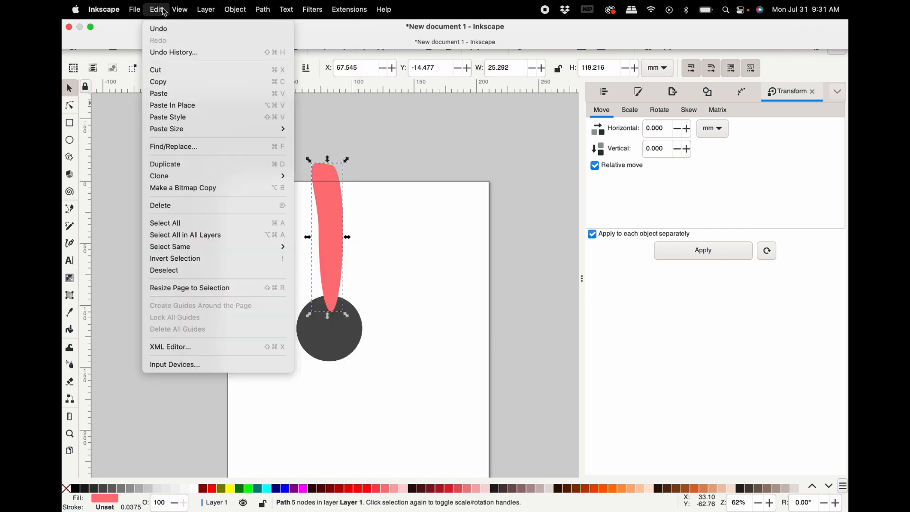
left_click(187, 164)
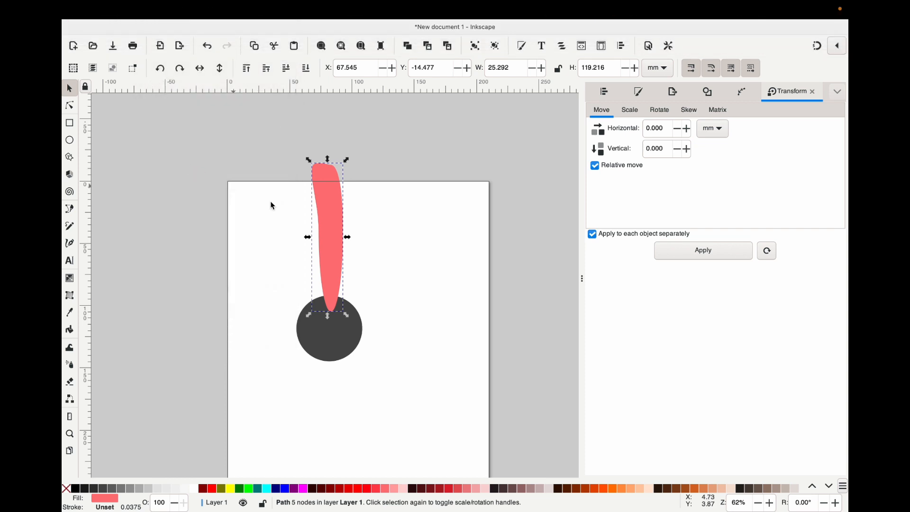
Flip the duplicate petal horizontally and shift it right to form a symmetrical shape about 31 mm wide with the original.
left_click_drag(276, 138, 375, 348)
left_click(368, 235)
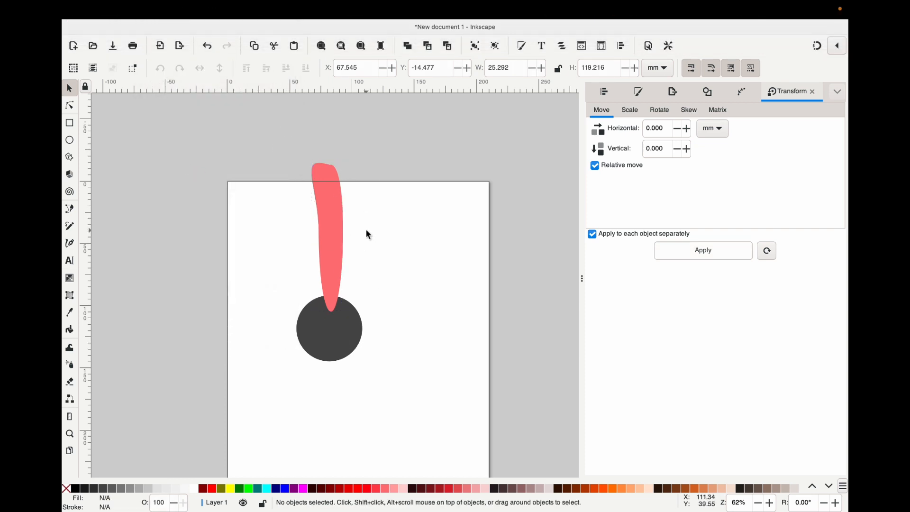
left_click(331, 219)
left_click(200, 68)
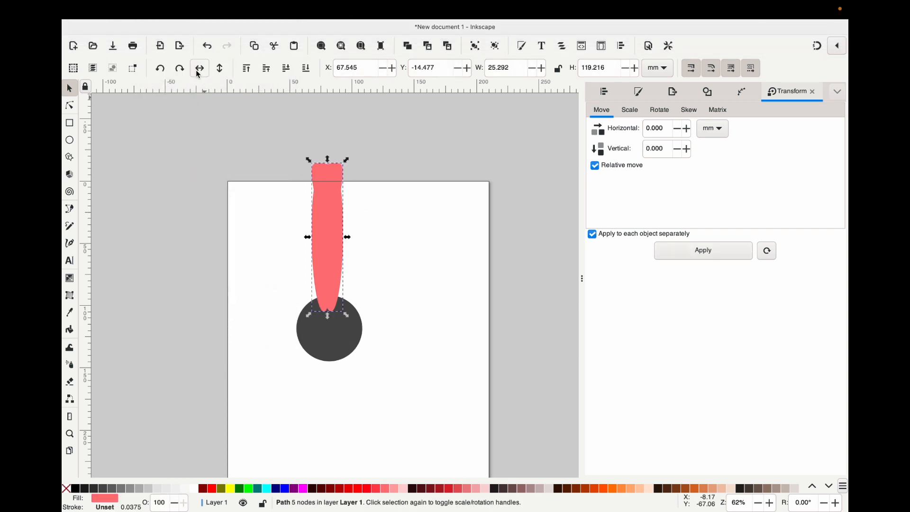
left_click_drag(335, 233, 343, 231)
Try to center the two mirrored petal halves on a common vertical axis relative to the last selected.
left_click_drag(284, 138, 386, 335)
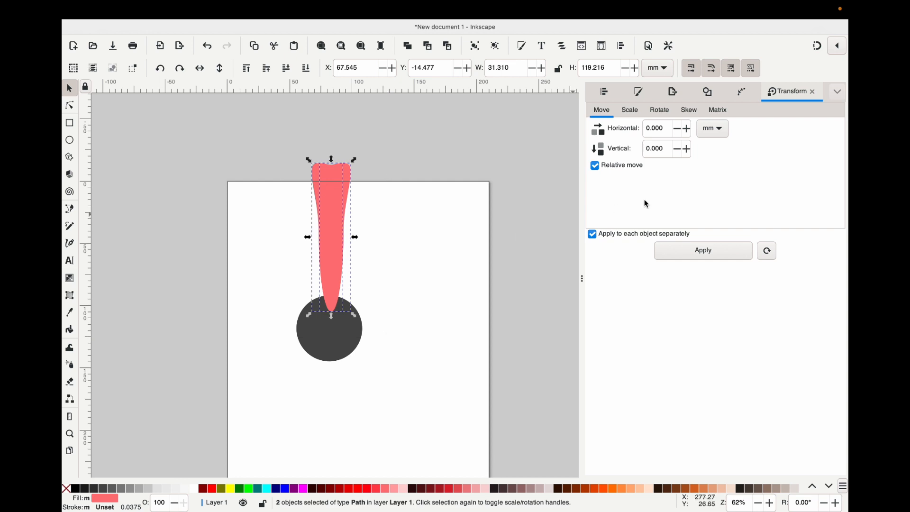
left_click(604, 92)
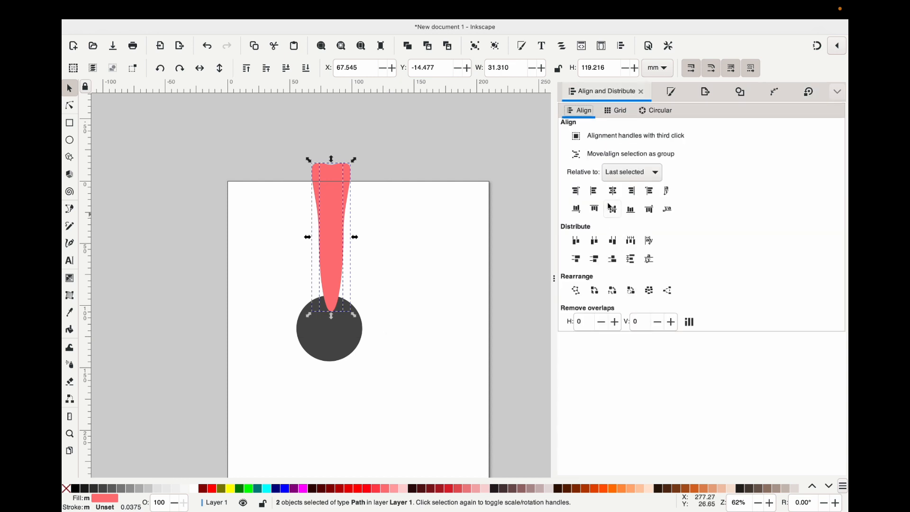
left_click(615, 198)
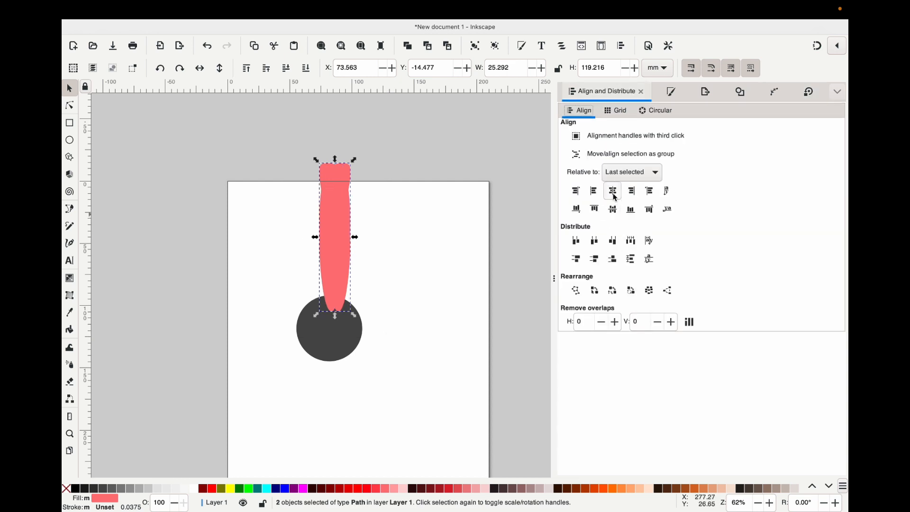
key("ctrl+z")
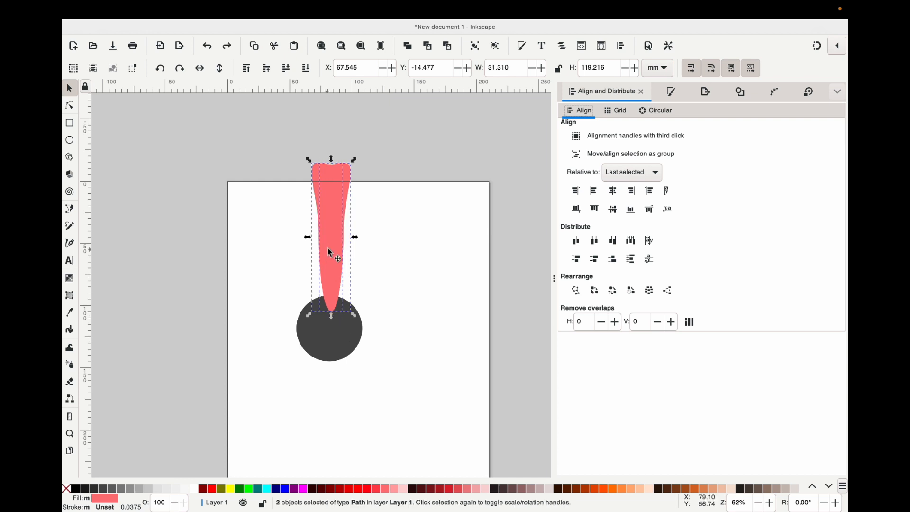
left_click(373, 259)
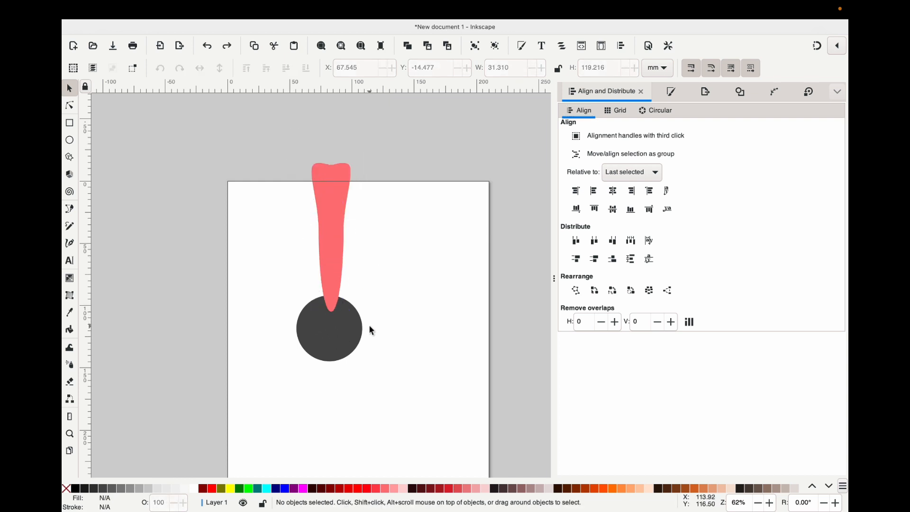
Merge the two mirrored halves with Union and nudge the resulting petal slightly upward.
left_click_drag(290, 148, 378, 338)
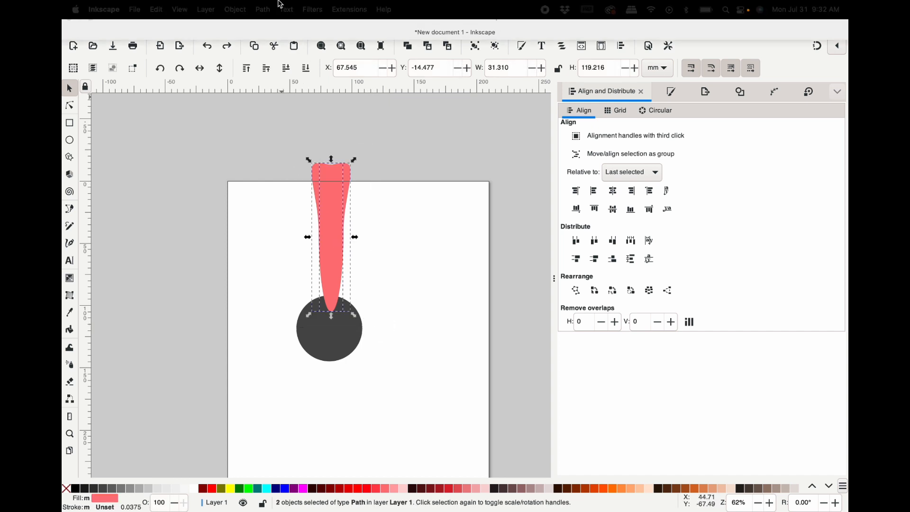
left_click(262, 10)
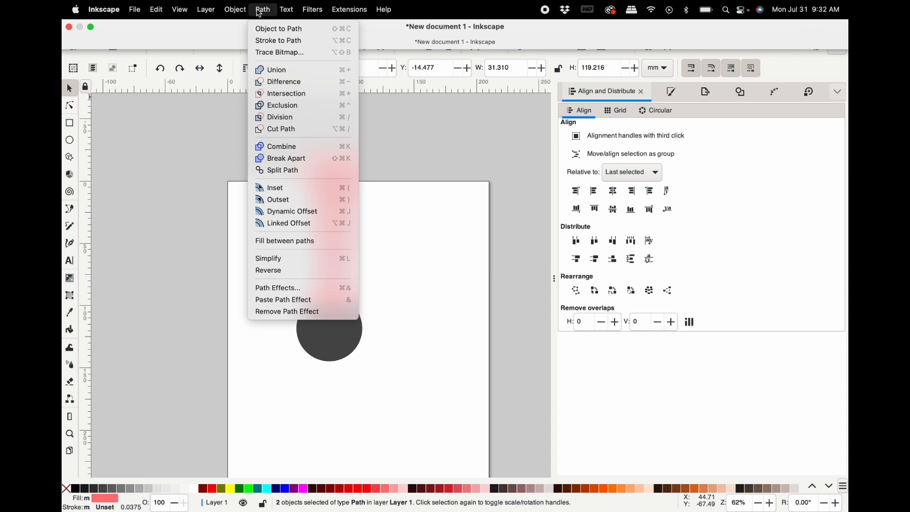
left_click(278, 69)
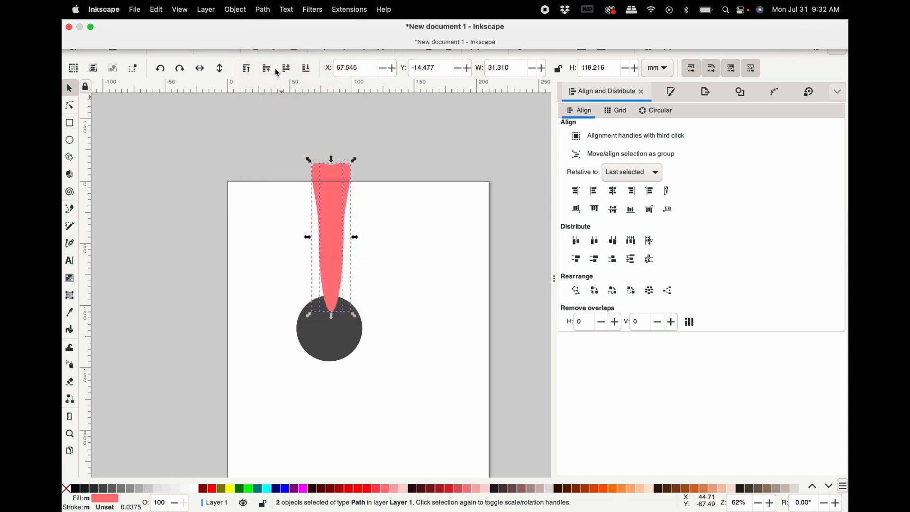
left_click(378, 311)
left_click_drag(329, 260, 329, 255)
Duplicate the merged petal, flip the copy vertically and place it below the circle with its tip overlapping the edge.
right_click(316, 210)
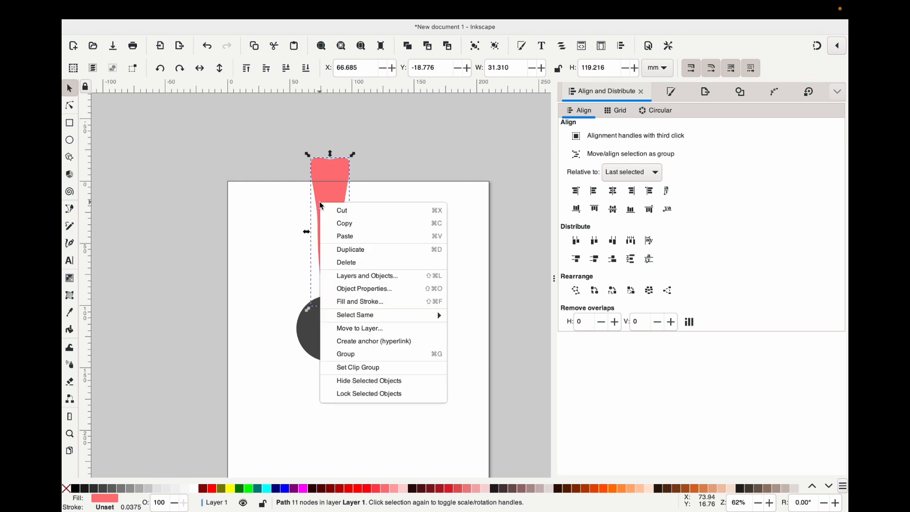
left_click(353, 253)
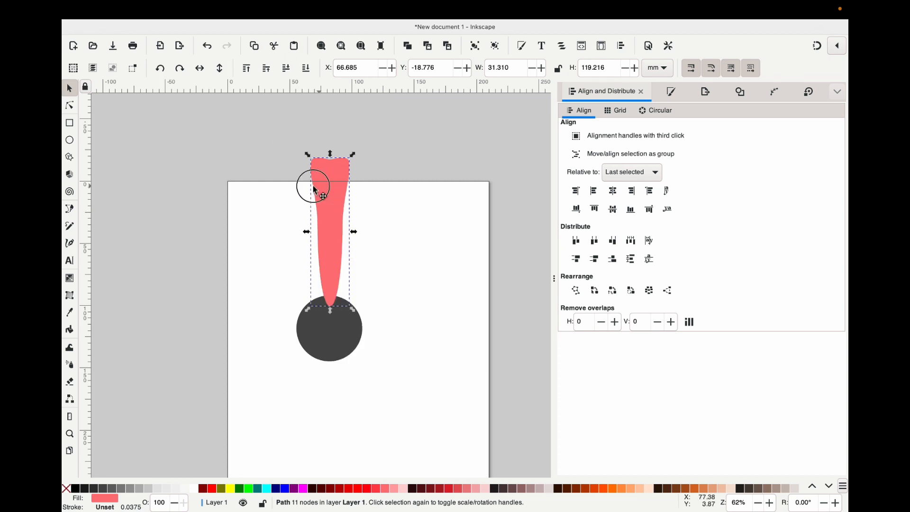
left_click_drag(317, 187, 266, 192)
left_click(219, 68)
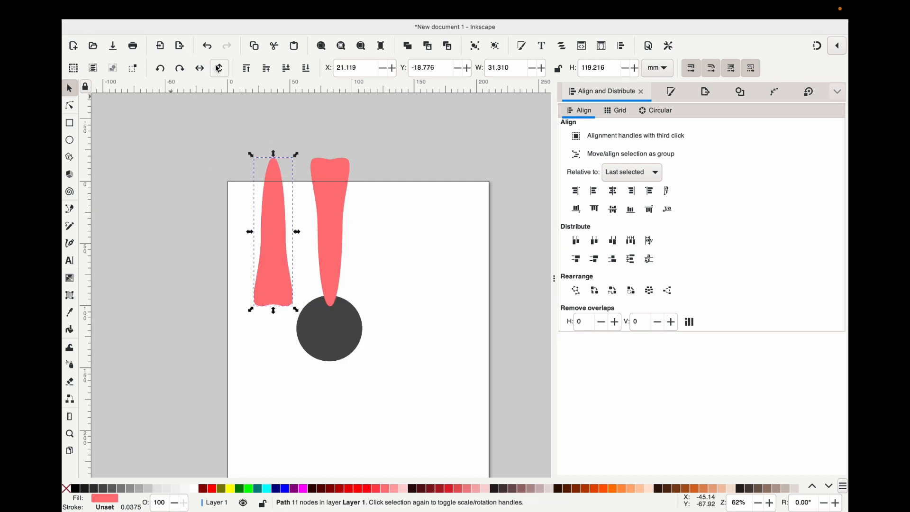
left_click_drag(272, 212, 332, 418)
Center the upper and lower petals on a common vertical axis and merge them into one path with Union.
left_click(331, 264, "shift")
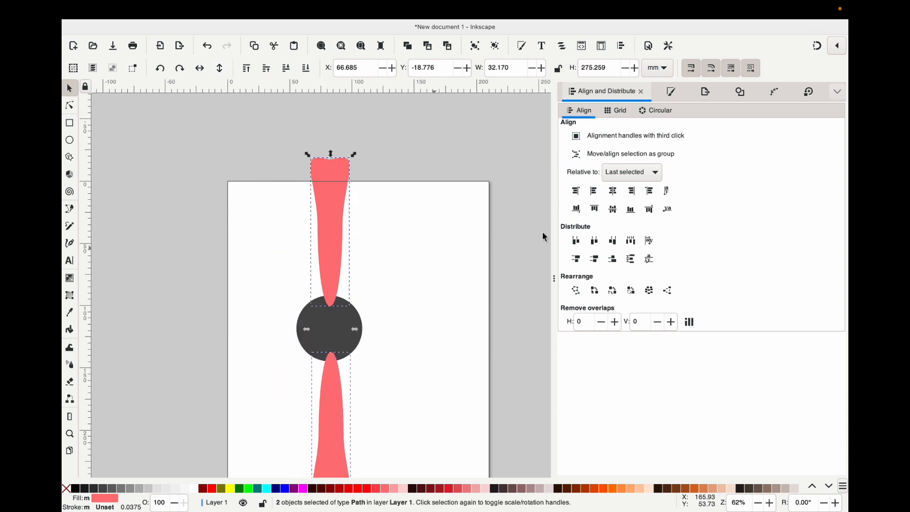
left_click(613, 194)
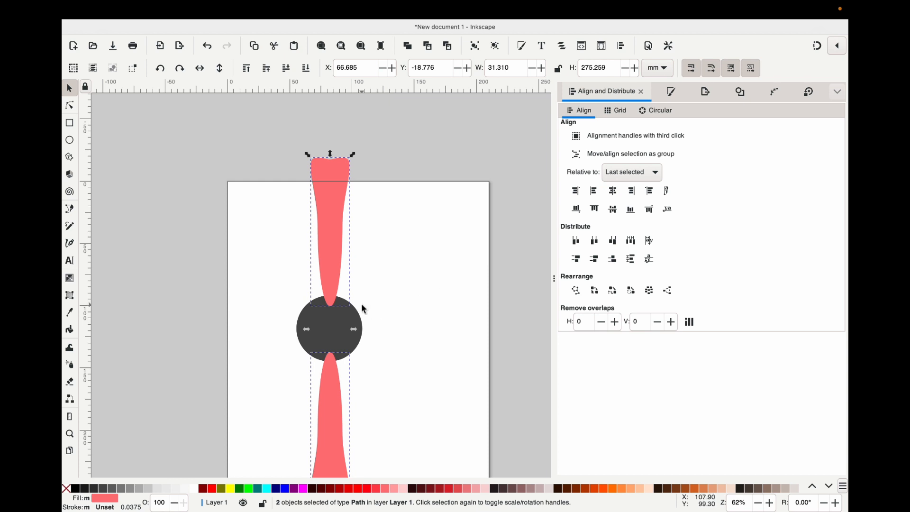
left_click(261, 11)
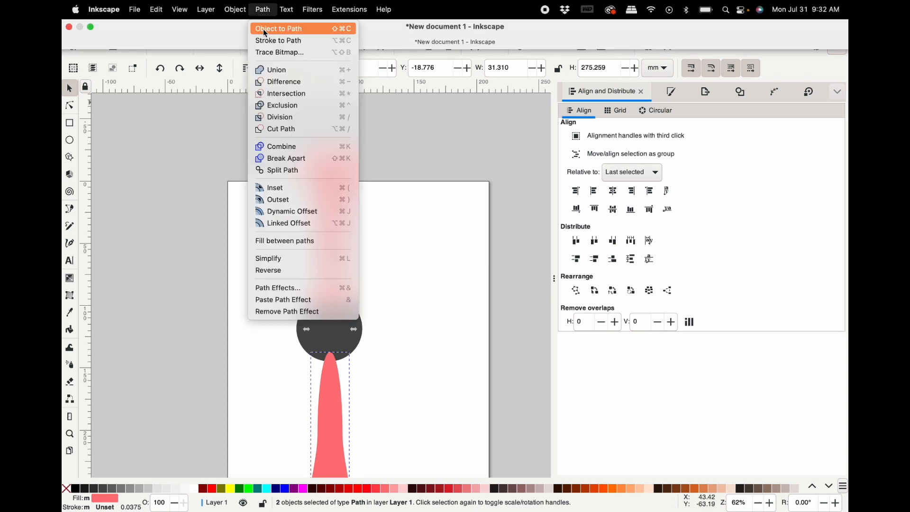
left_click(272, 69)
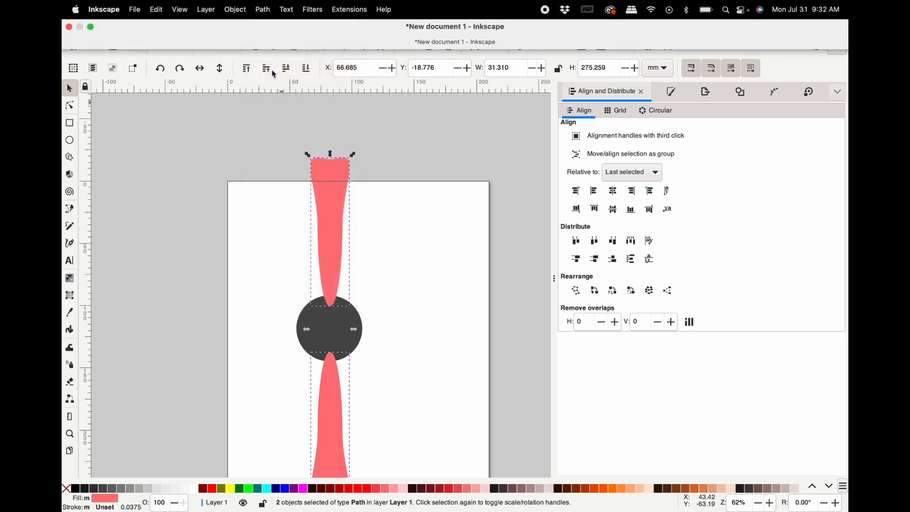
Duplicate the vertical petal pair and rotate the copy 90° clockwise to form a cross around the circle.
right_click(337, 193)
left_click(382, 237)
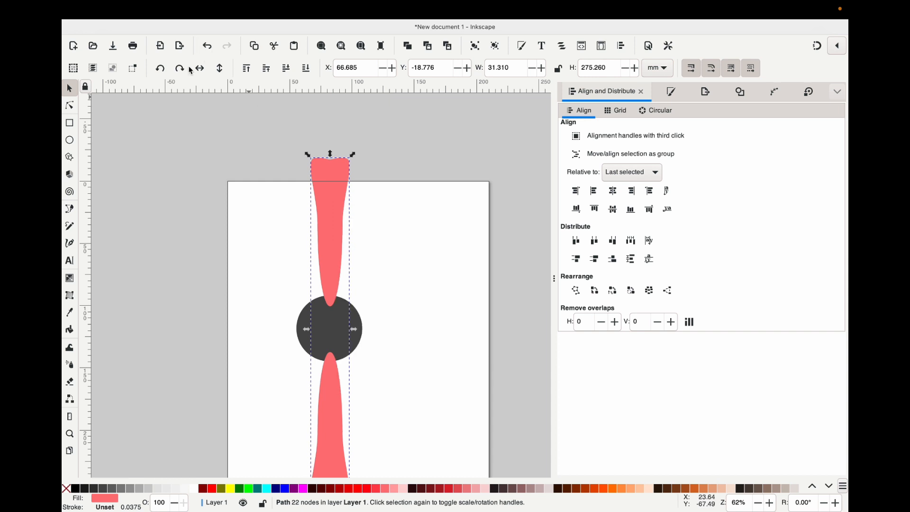
left_click(184, 69)
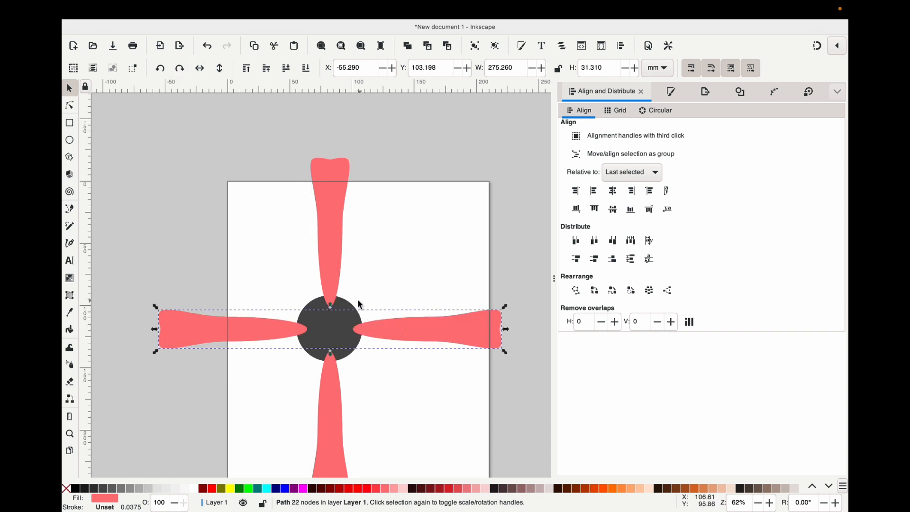
Merge the vertical and horizontal petal pairs into a single path with Union.
left_click(332, 219, "shift")
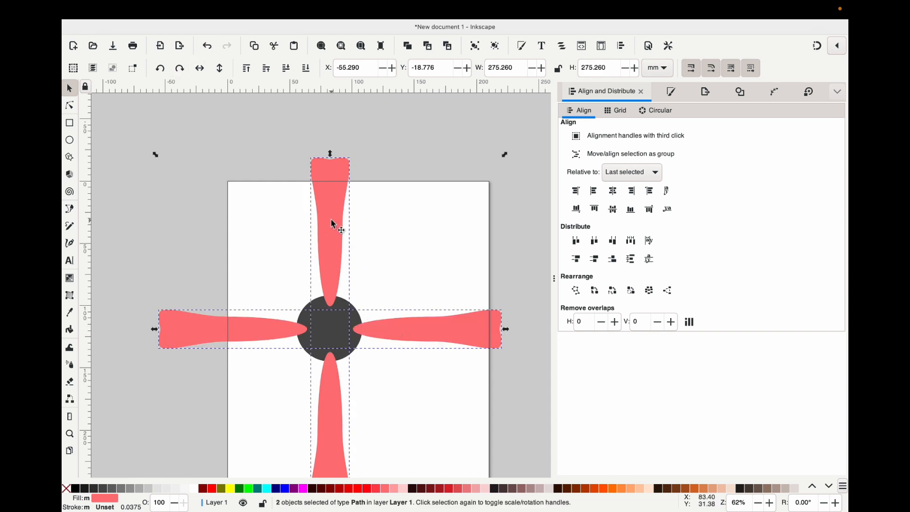
right_click(334, 224)
left_click(287, 9)
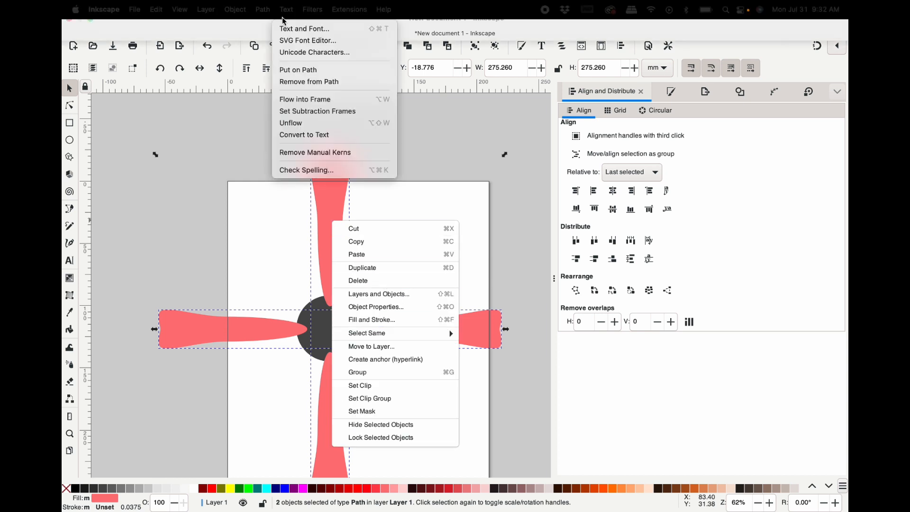
left_click(278, 70)
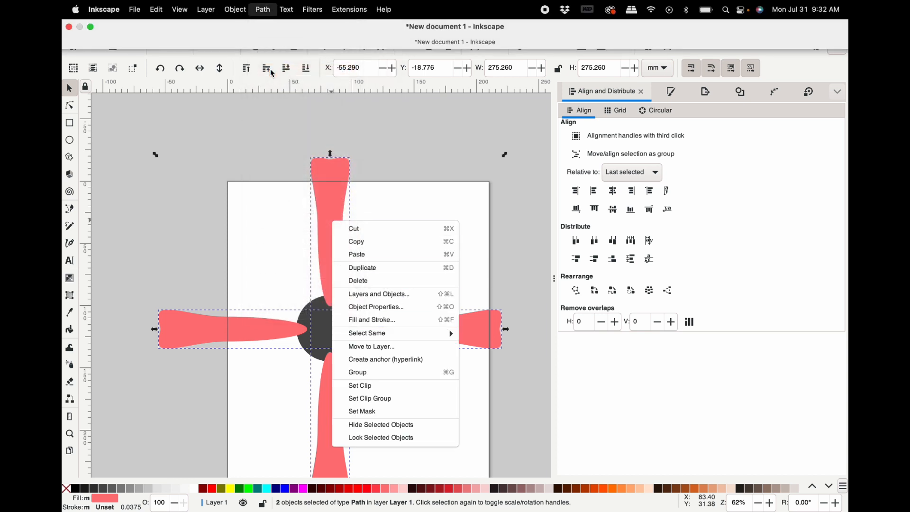
left_click(335, 221)
left_click(335, 221)
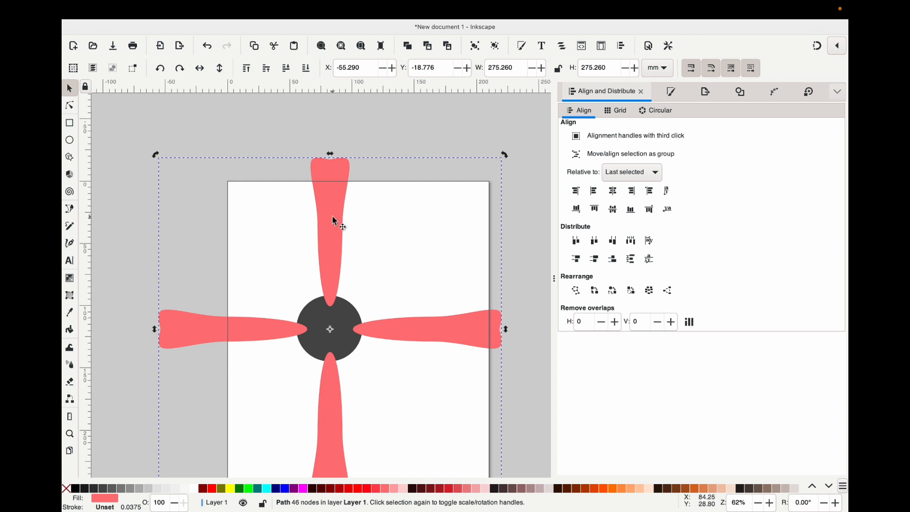
Duplicate the four-petal cross and rotate the copy 30° around the dark circle.
right_click(329, 191)
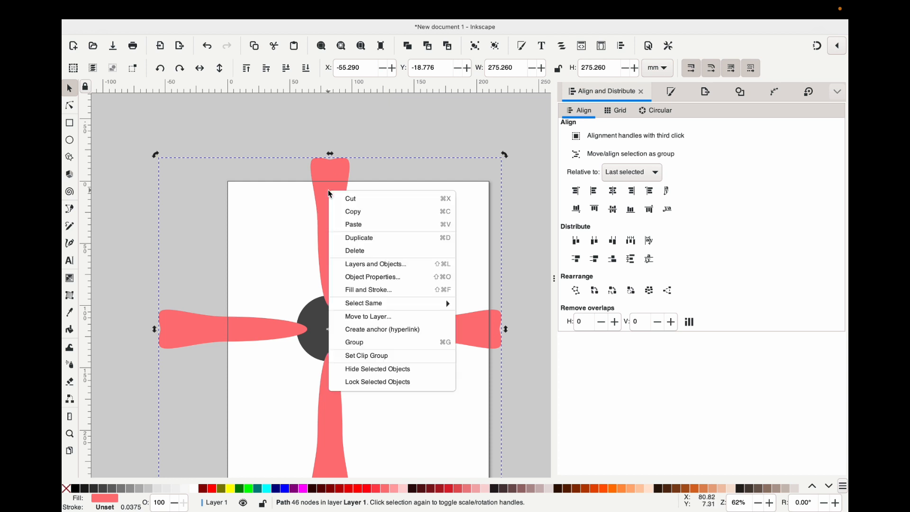
left_click(347, 235)
left_click(374, 136)
left_click(327, 187)
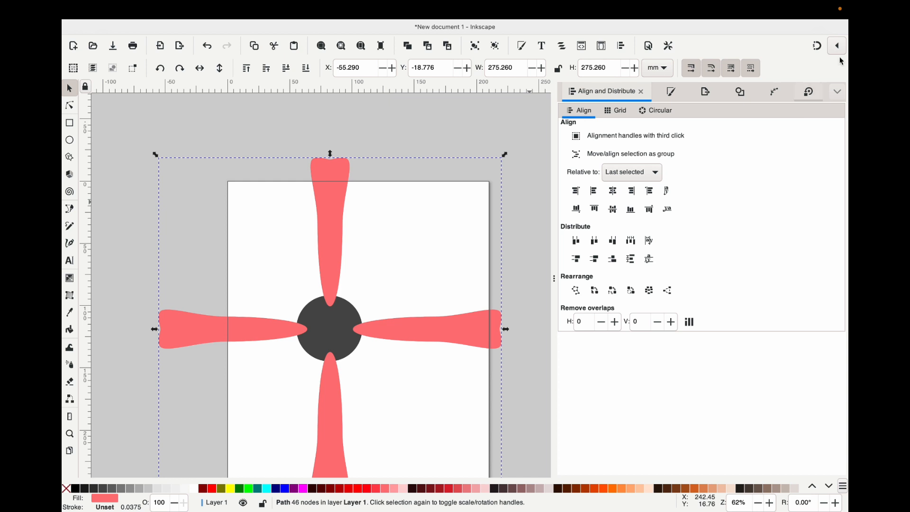
left_click(811, 95)
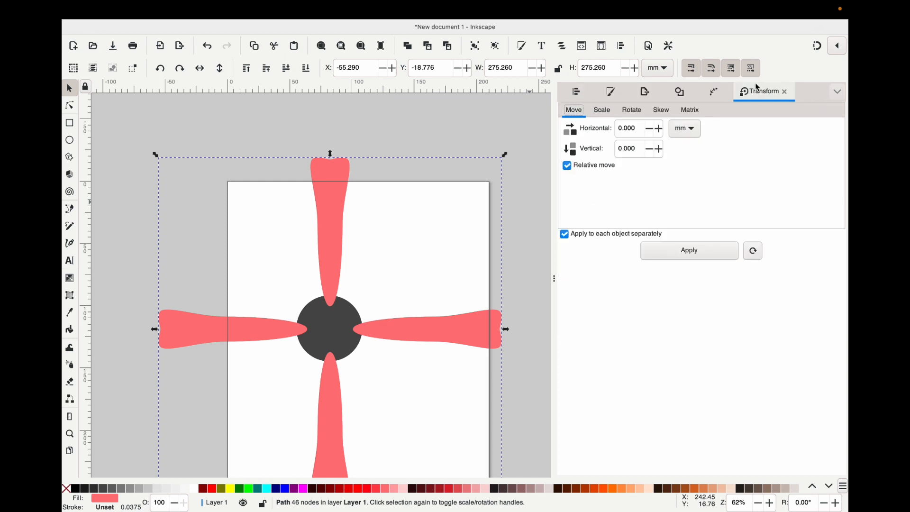
left_click(264, 9)
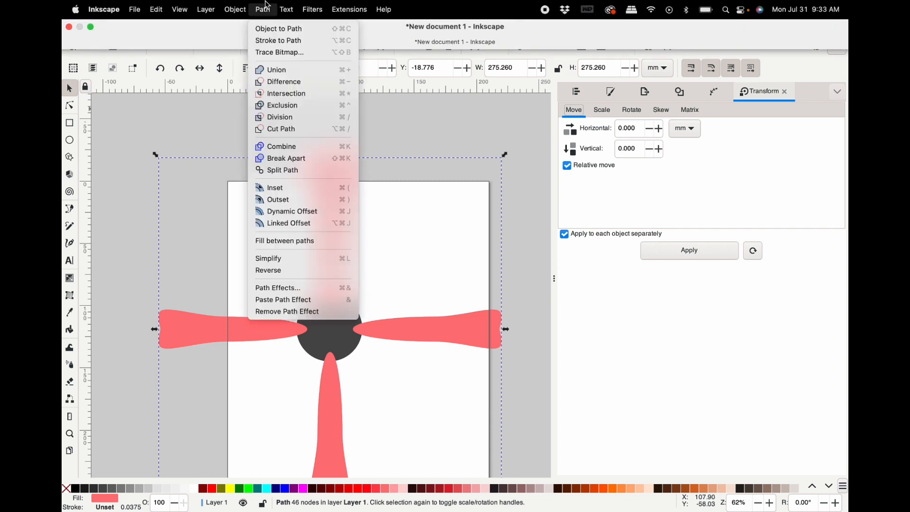
mouse_move(235, 9)
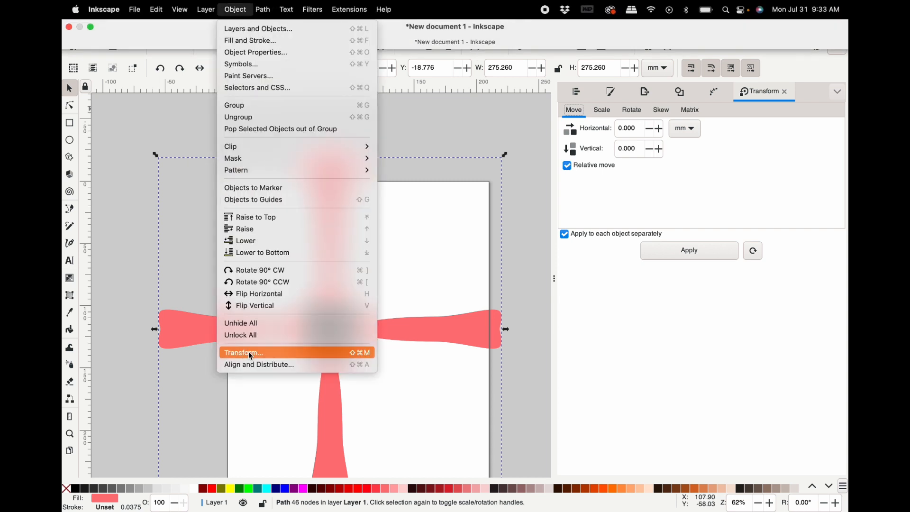
left_click(703, 211)
left_click(631, 110)
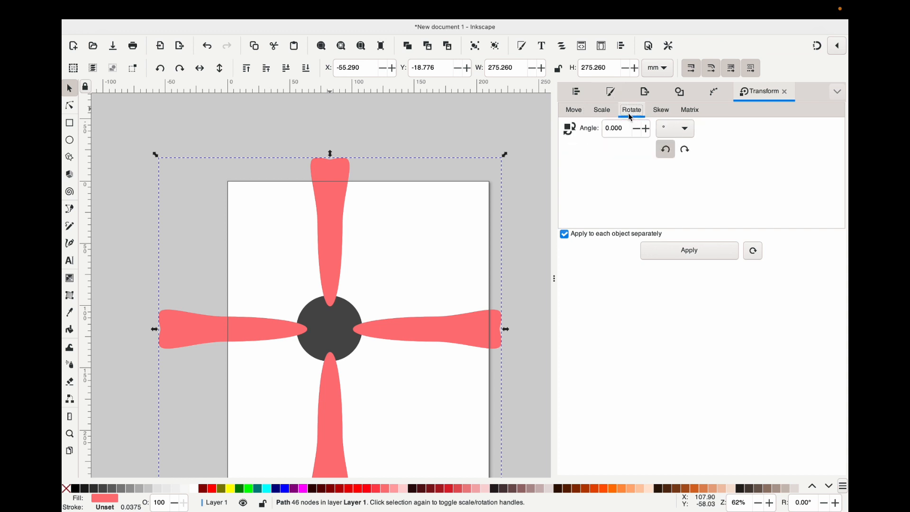
double_click(614, 128)
key("Return")
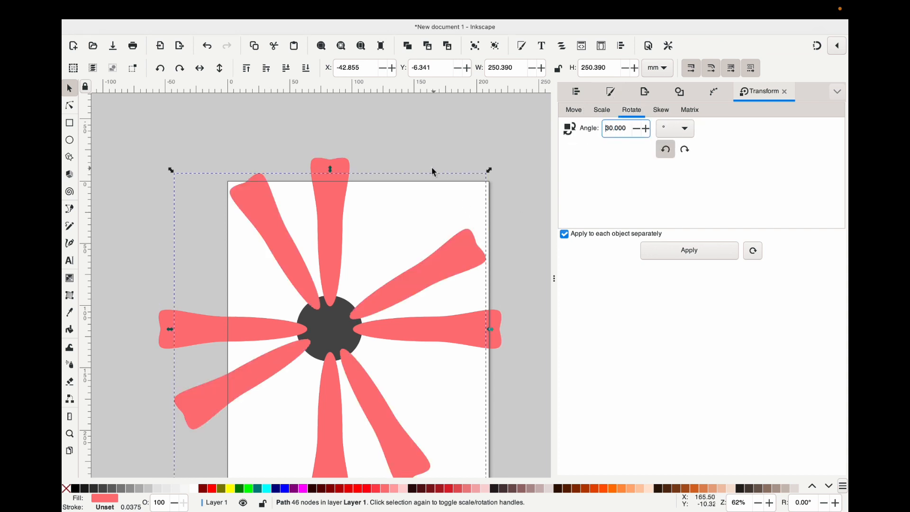
Duplicate the rotated cross and turn the new copy another 30° to complete twelve evenly spaced petals.
left_click(349, 164)
left_click(417, 279)
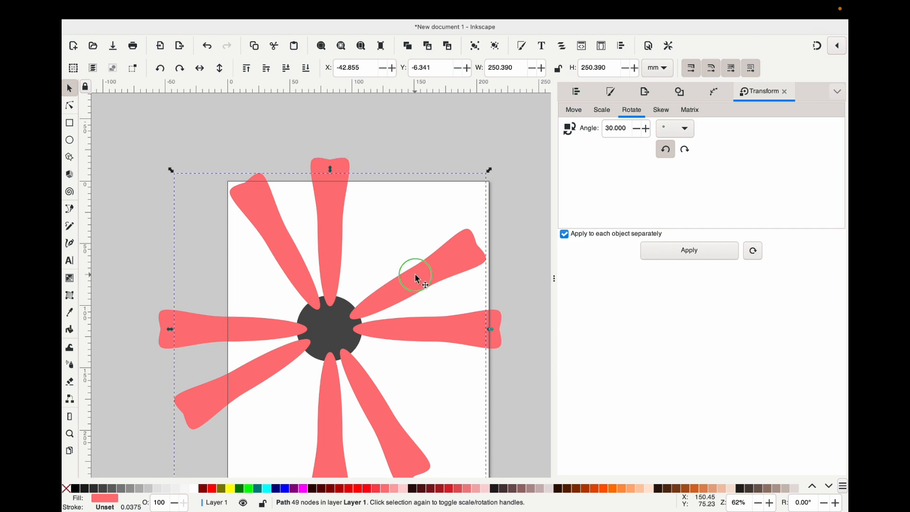
right_click(415, 275)
left_click(471, 326)
key("Return")
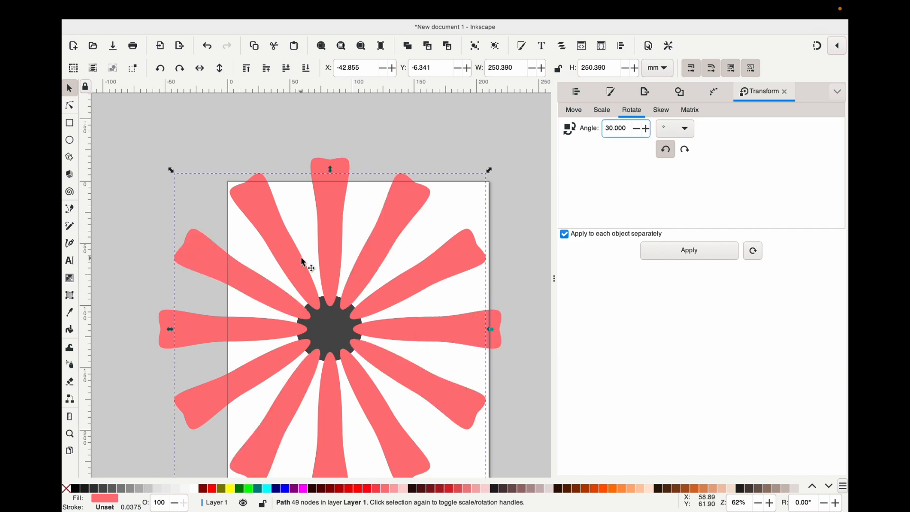
Select all the petals and the dark circle and merge them into a single path with Union.
scroll(112, 149, "down", 3)
left_click_drag(374, 384, 121, 136)
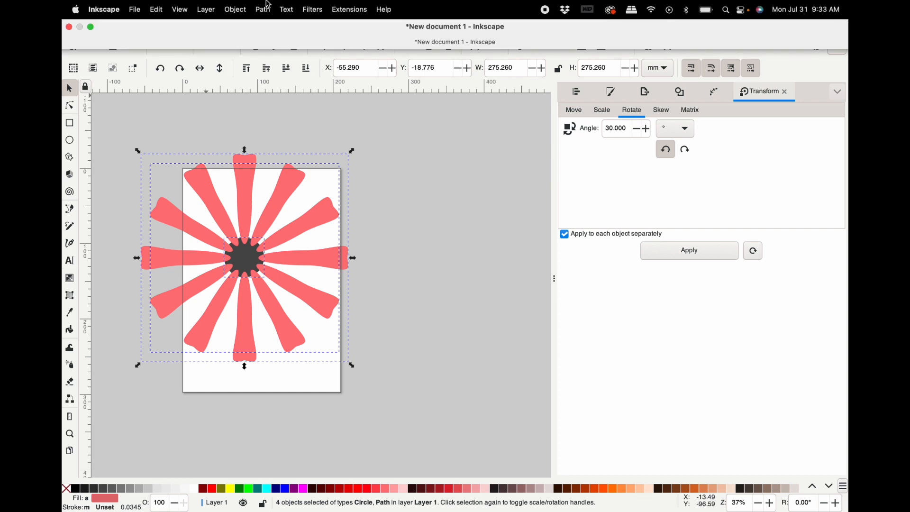
left_click(262, 11)
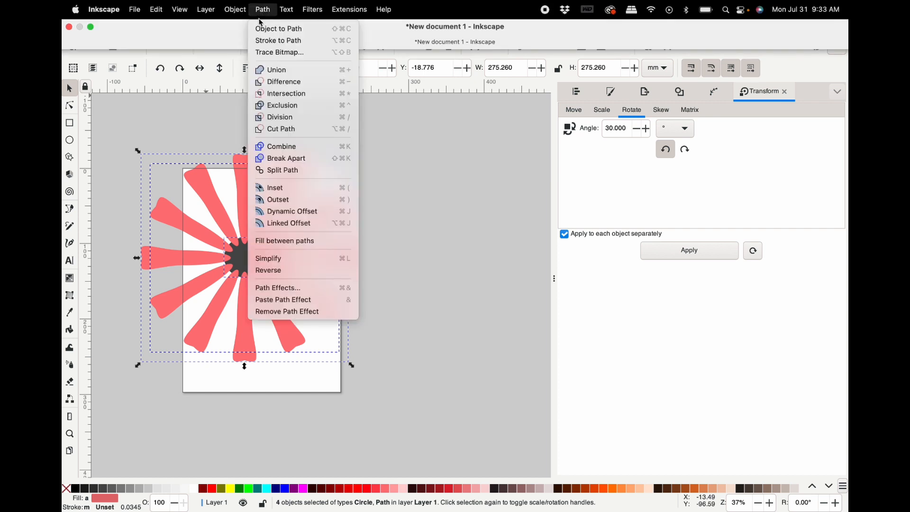
left_click(262, 70)
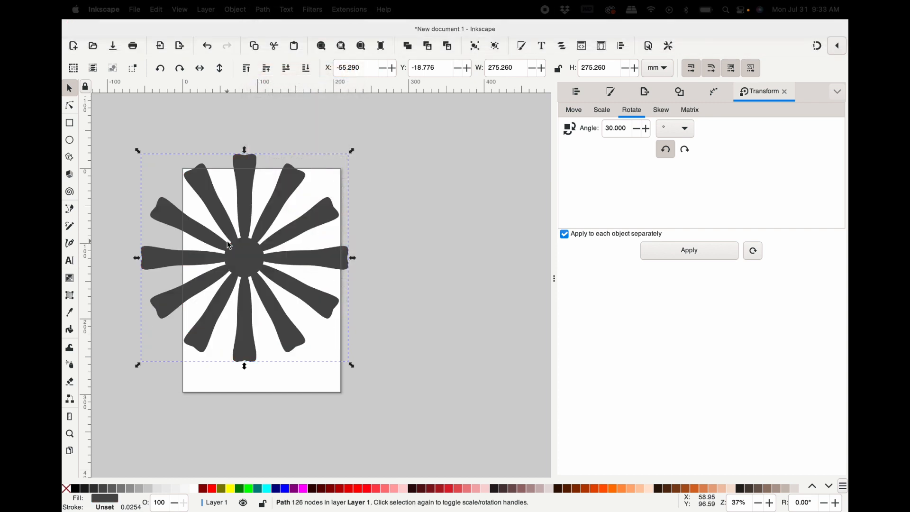
Scale the merged flower down proportionally to about 164 mm wide and place it within the page.
scroll(228, 233, "up", 1)
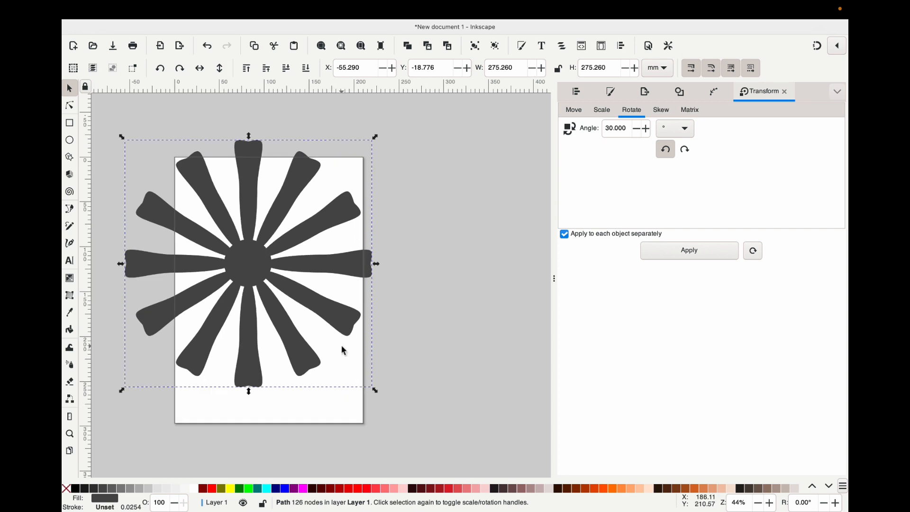
left_click(376, 390, "ctrl")
left_click_drag(376, 391, 302, 316)
left_click_drag(224, 244, 291, 298)
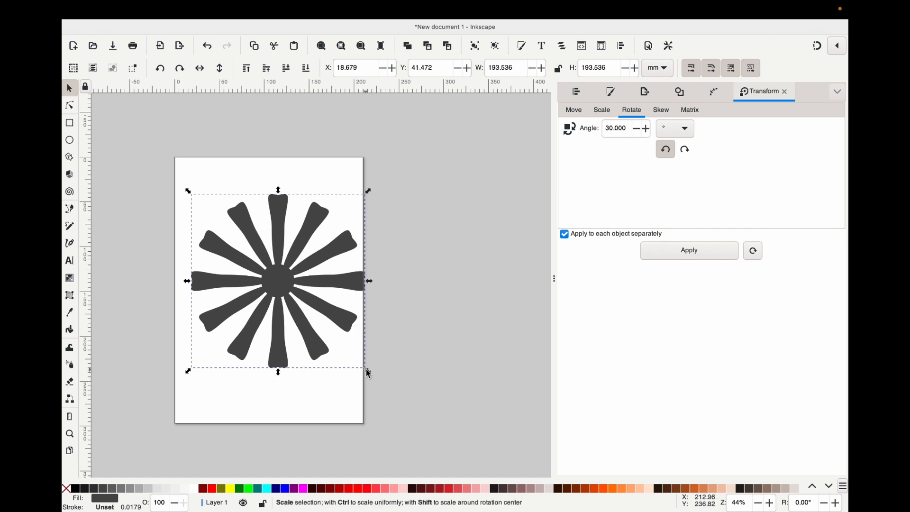
left_click_drag(366, 373, 340, 346)
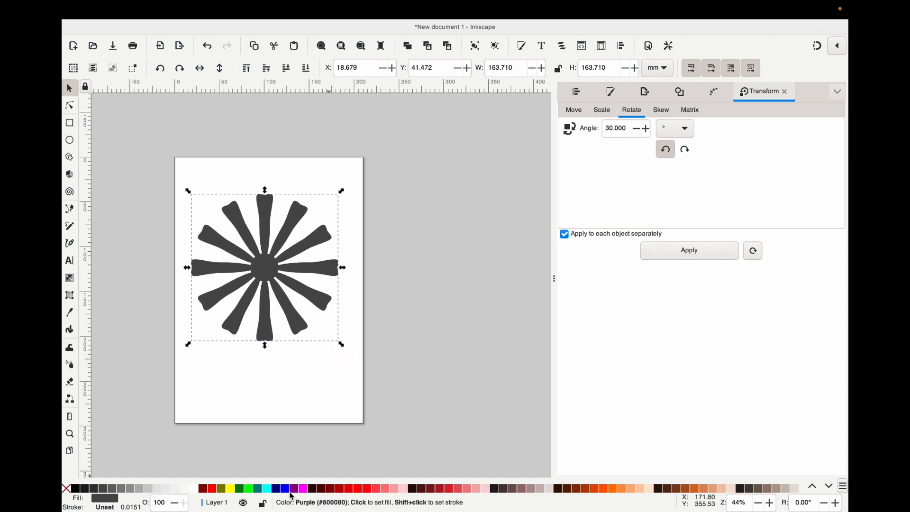
Fill the merged flower with light pink and duplicate it in place.
left_click(368, 490)
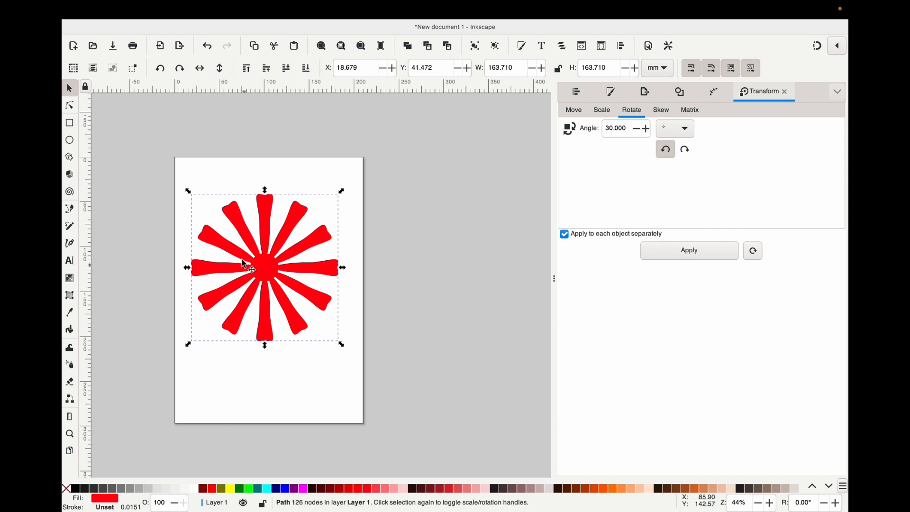
left_click(394, 488)
right_click(274, 280)
left_click(306, 312)
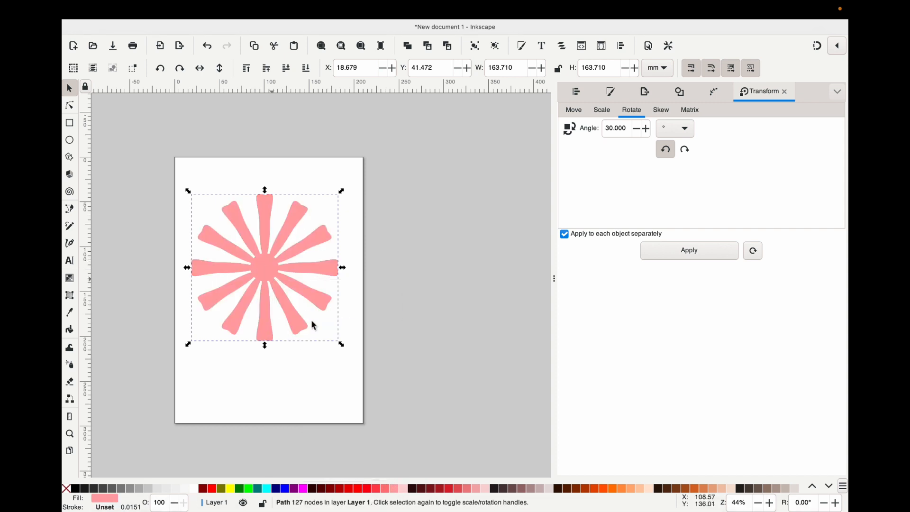
Rotate the duplicate flower 15° and fill it with a paler pink than the original.
double_click(622, 127)
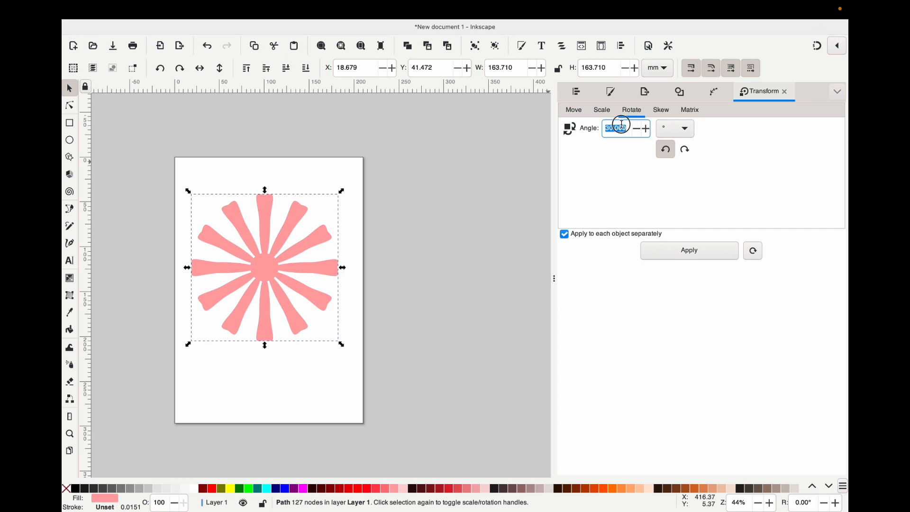
left_click(622, 125)
type("15")
key("Return")
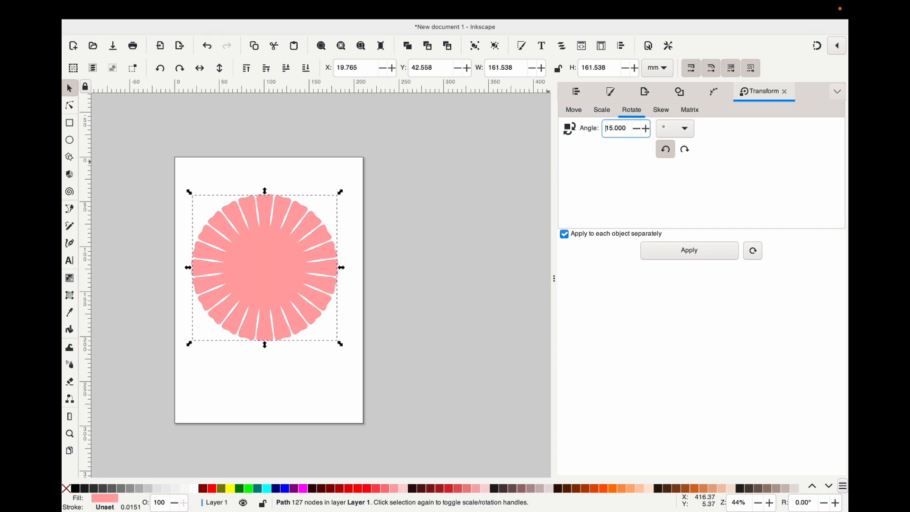
left_click(401, 488)
left_click(320, 380)
left_click(280, 264)
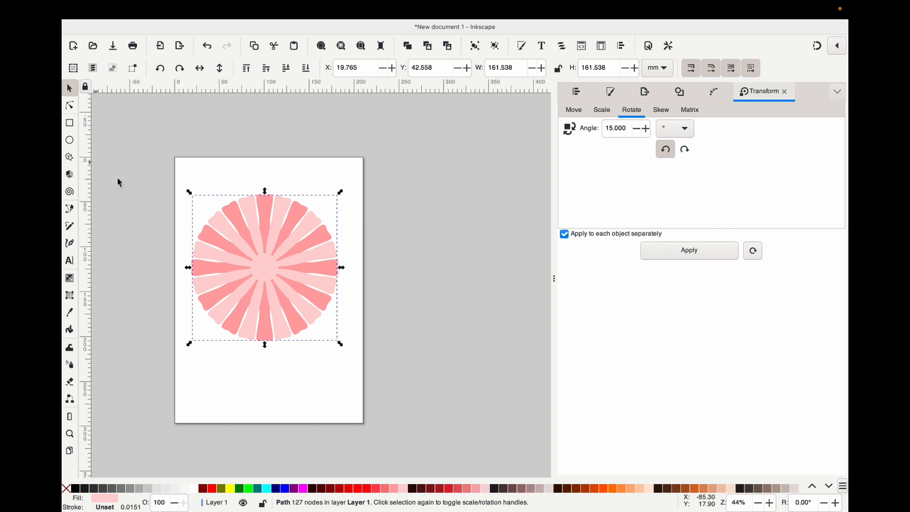
Duplicate both pink flower layers, scaling the copies proportionally to 6 in wide, and center them over the originals.
left_click_drag(150, 169, 394, 398)
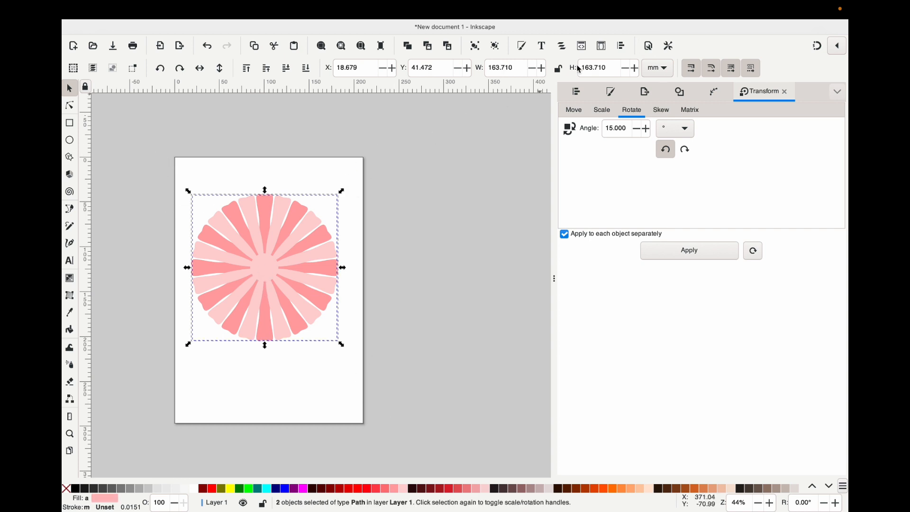
left_click(558, 68)
left_click(659, 68)
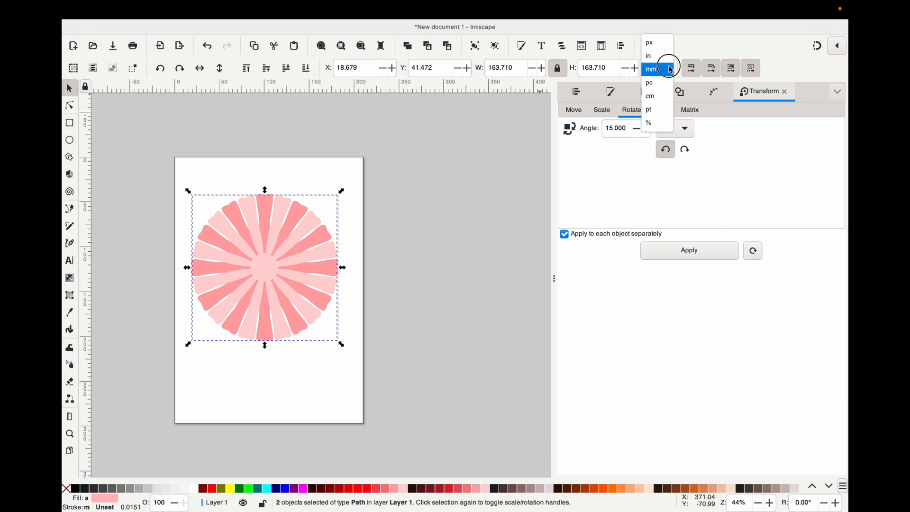
left_click(658, 95)
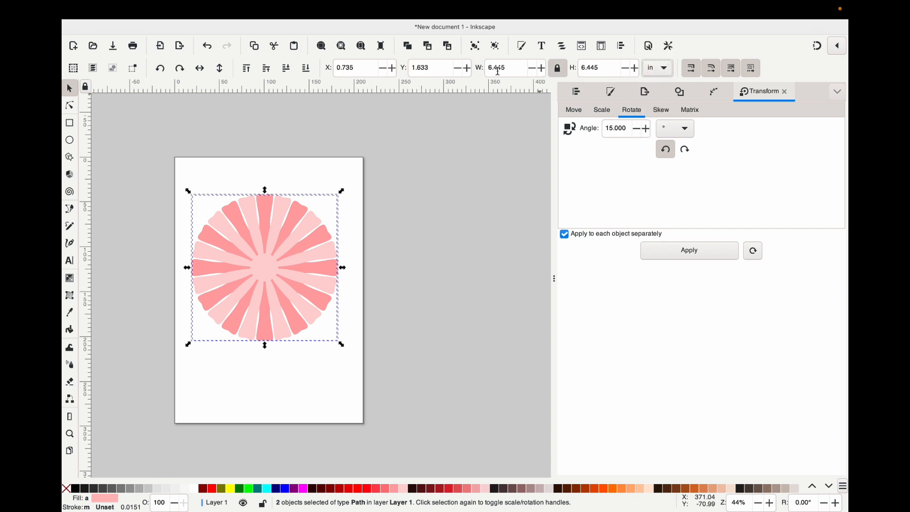
double_click(516, 69)
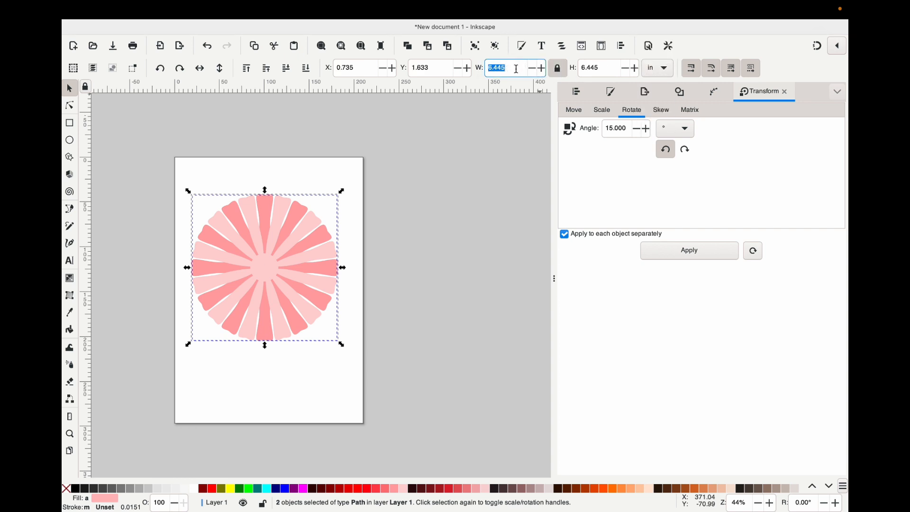
type("6")
key("Return")
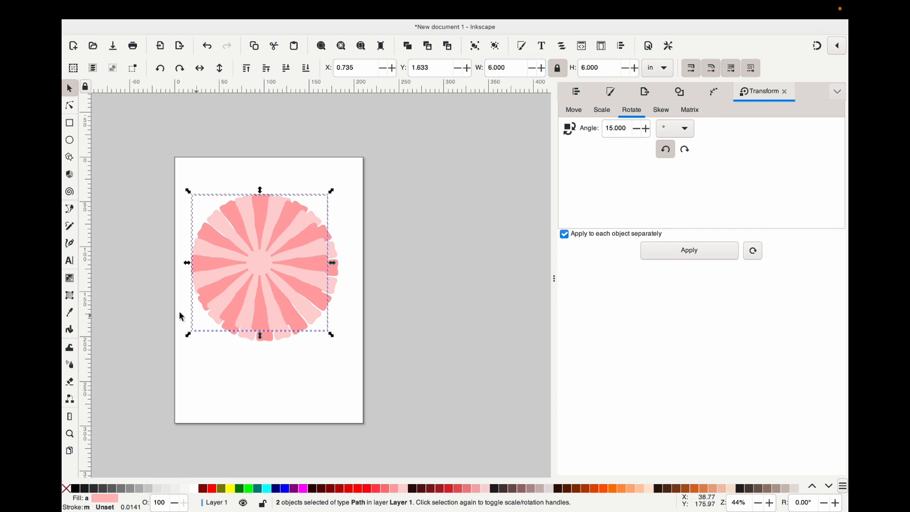
left_click(273, 274)
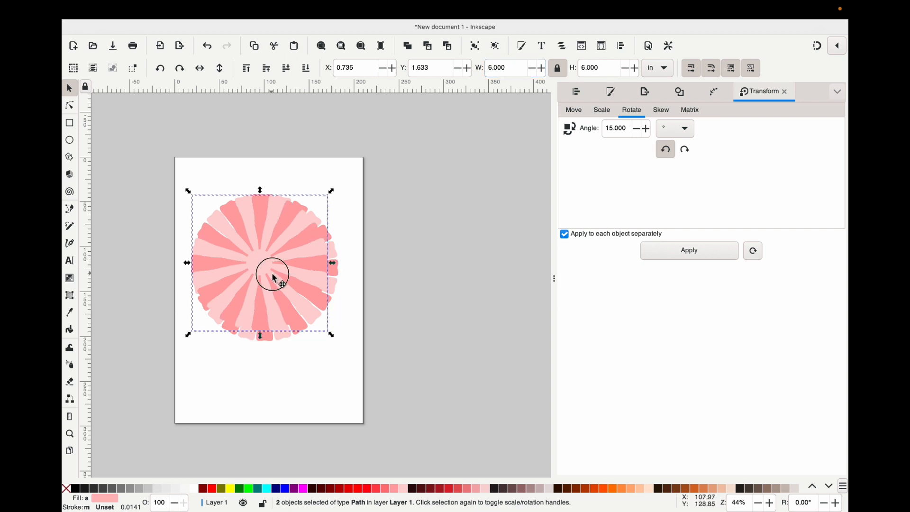
left_click_drag(273, 274, 279, 283)
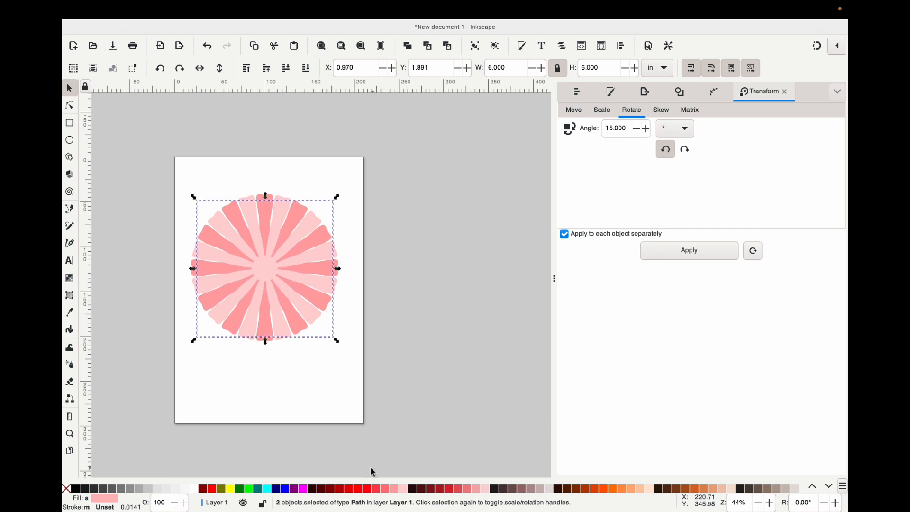
Fill the smaller pair's rear layer with light red and its front layer with pure red.
left_click(374, 488)
left_click(404, 265)
left_click(284, 243)
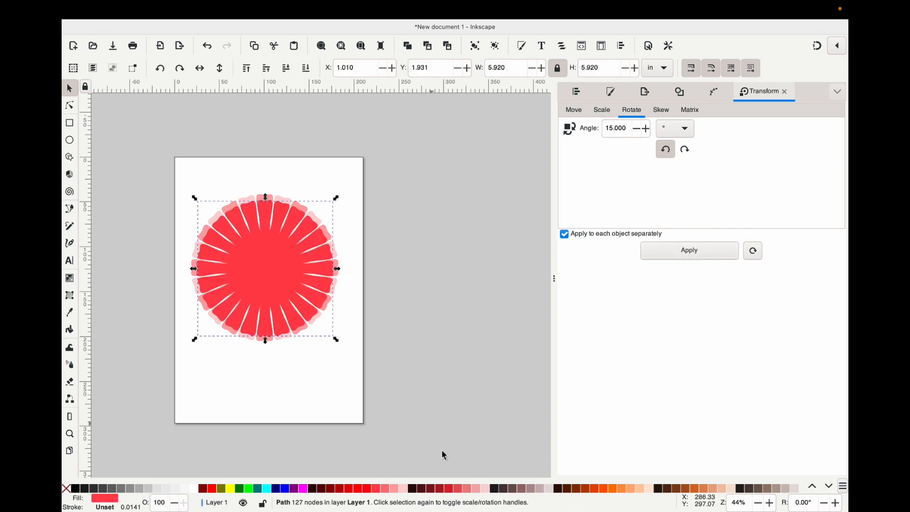
left_click(367, 489)
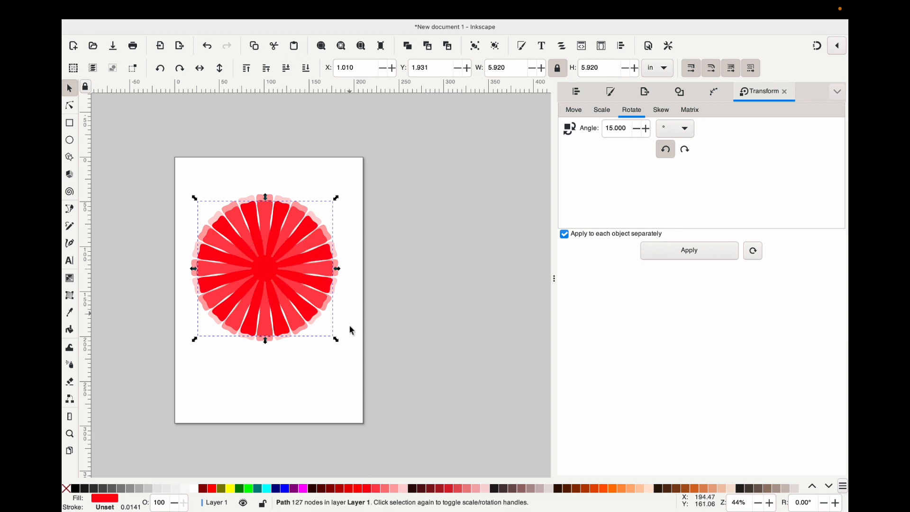
left_click(195, 212)
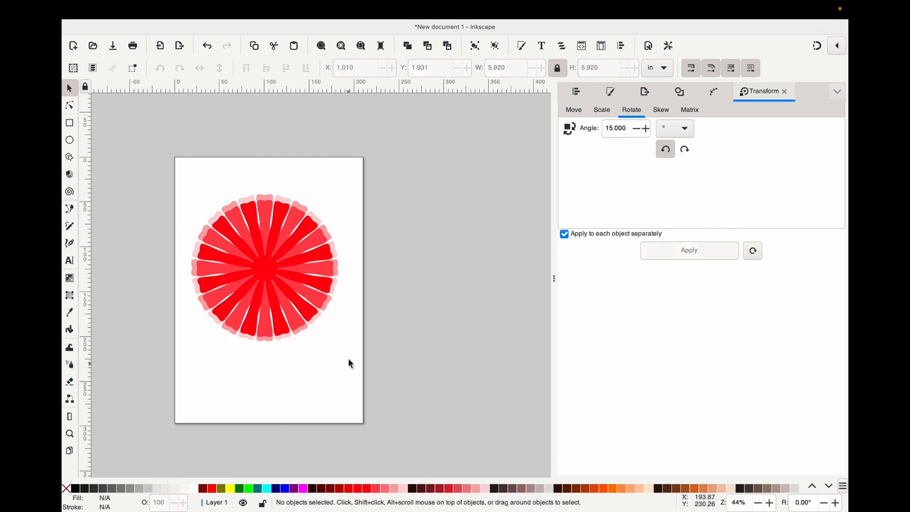
Duplicate the red flower pair and fill the copy's rear layer dark red and its front layer a deeper maroon.
left_click_drag(349, 359, 176, 191)
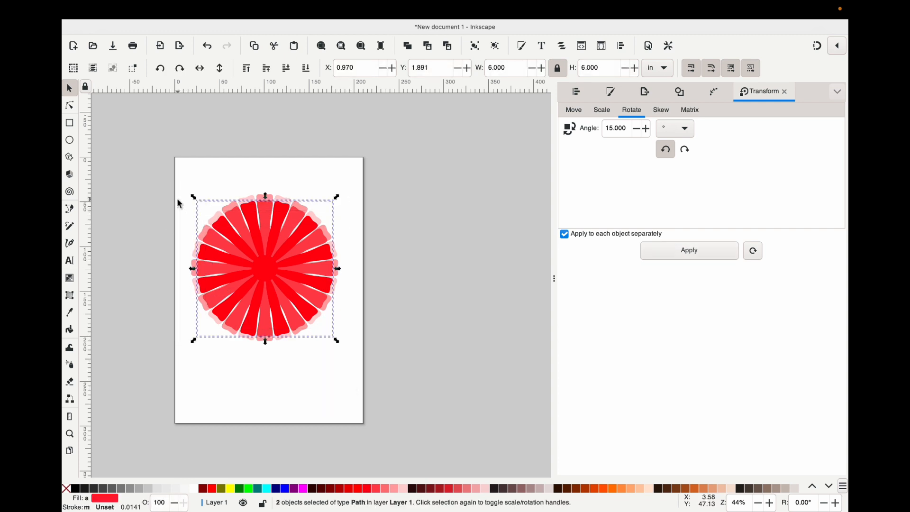
left_click(331, 493)
left_click(326, 379)
left_click(287, 283)
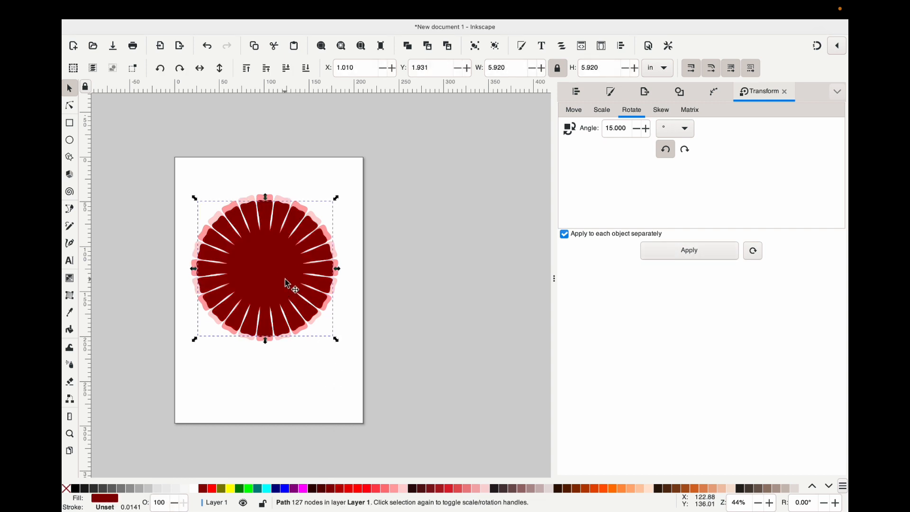
left_click(321, 493)
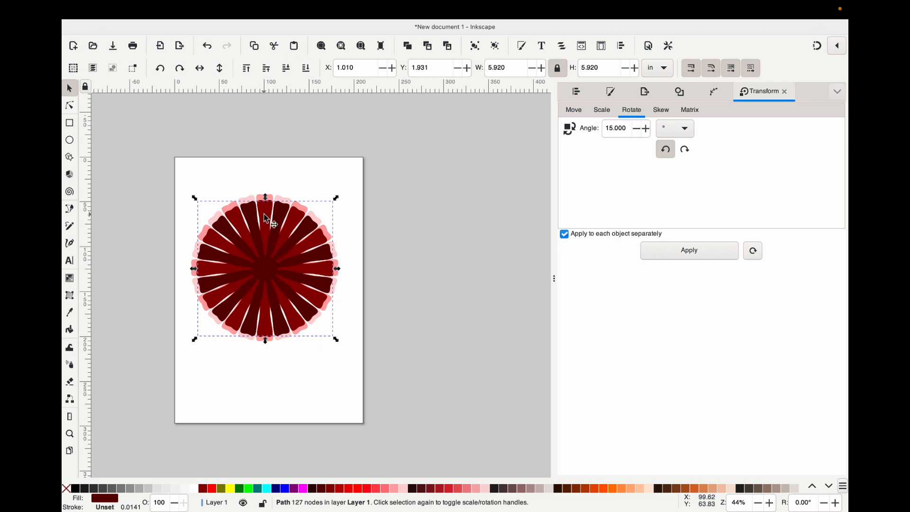
Scale the dark red flower pair proportionally to 5.5 in high.
key("ctrl+a")
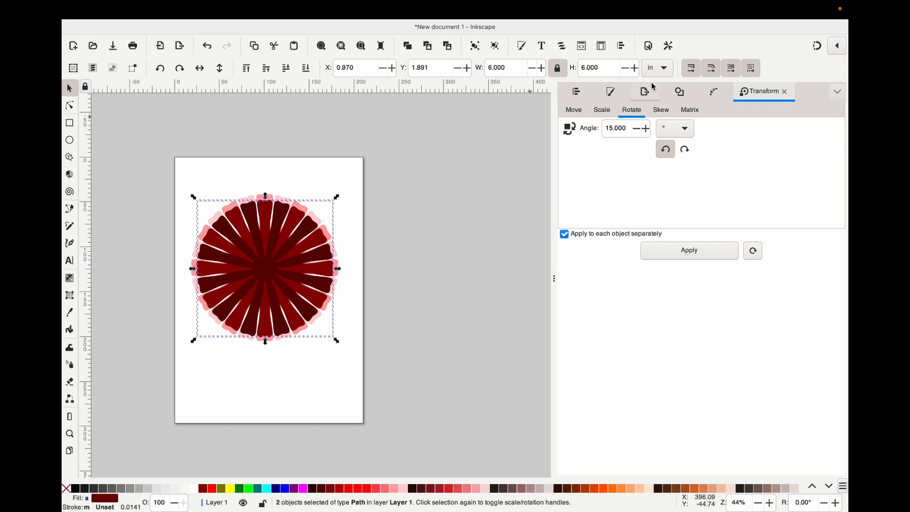
double_click(603, 70)
type("5.5")
key("Return")
Center all six flower layers on each other horizontally and vertically, aligned relative to the last selected.
left_click_drag(369, 356, 95, 138)
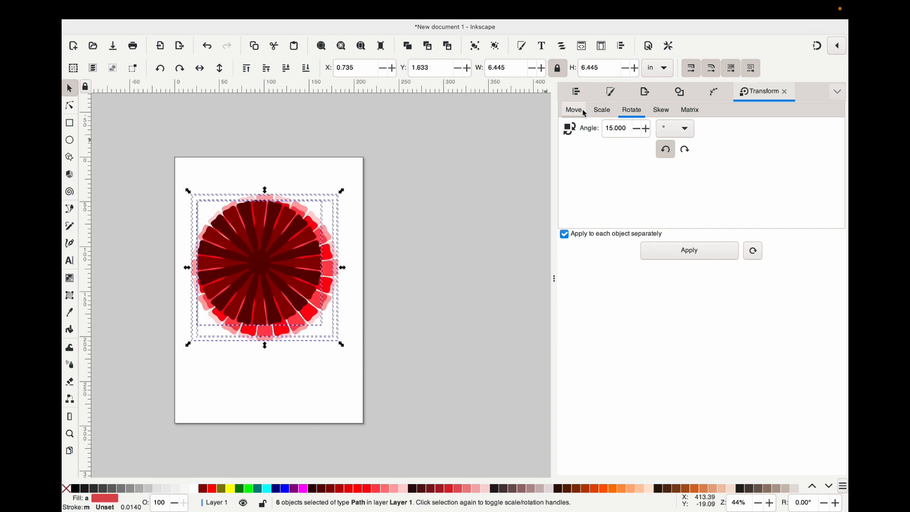
left_click(576, 91)
left_click(614, 191)
left_click(613, 209)
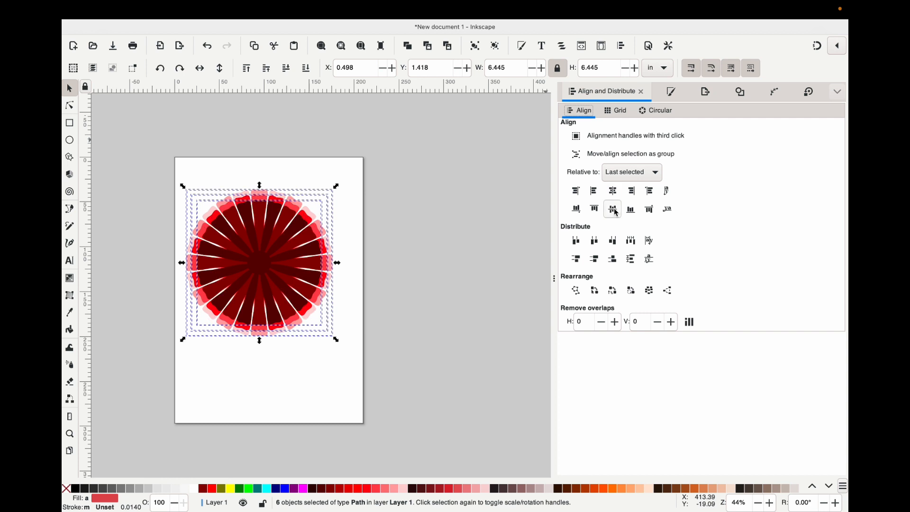
left_click(373, 301)
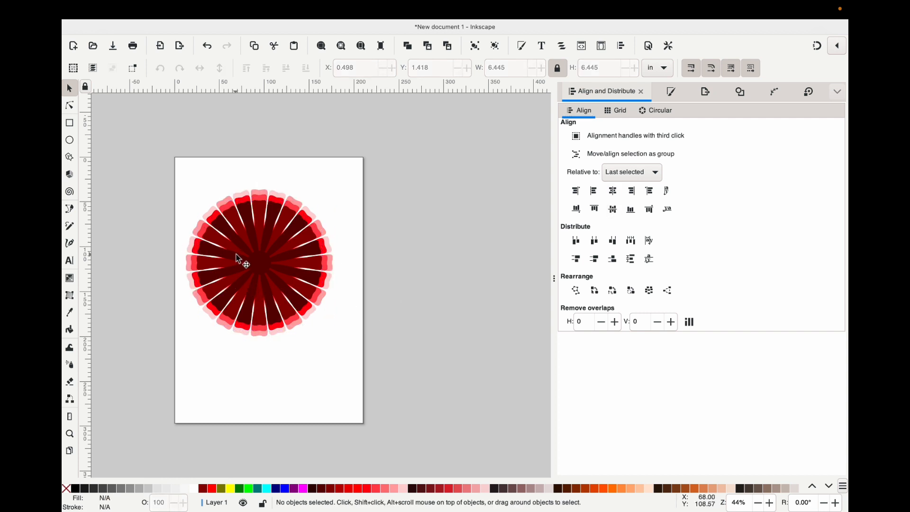
scroll(261, 263, "up", 2, "ctrl")
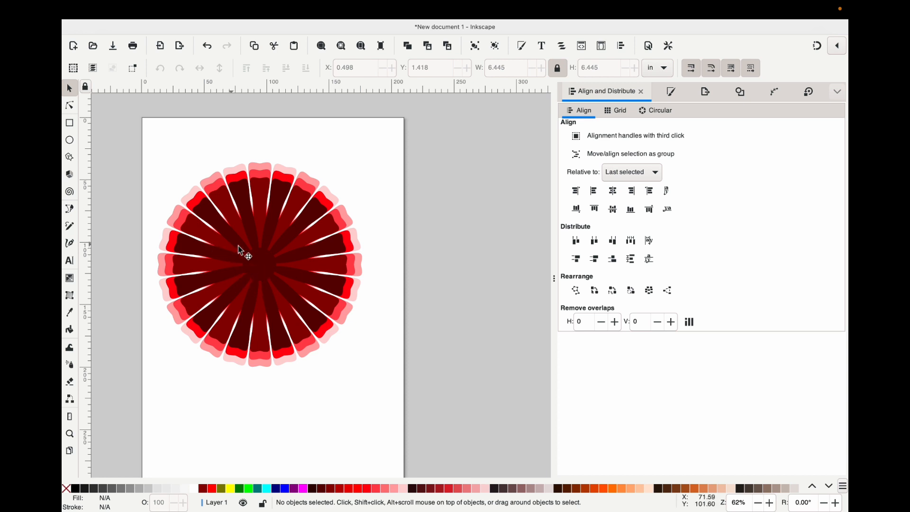
left_click(250, 211)
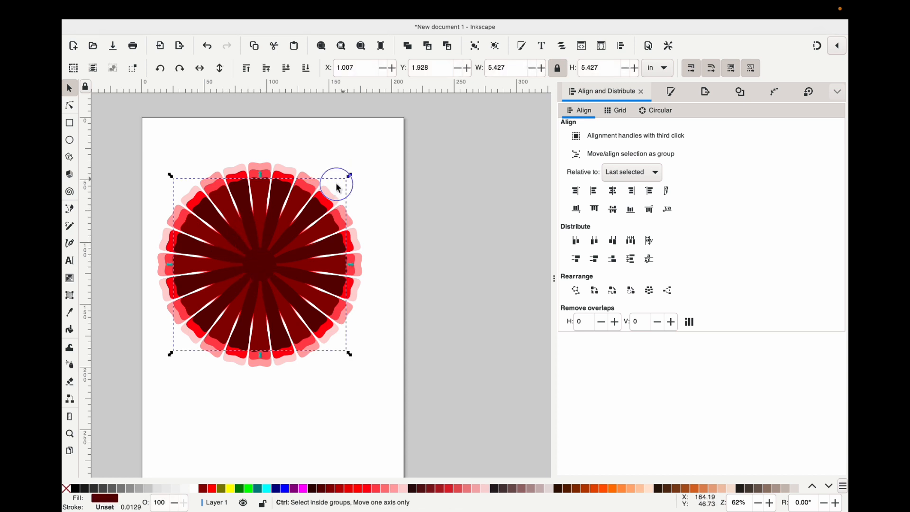
mouse_move(339, 188)
left_mouse_down()
mouse_move(326, 189)
mouse_move(327, 198)
left_mouse_up()
key("Escape")
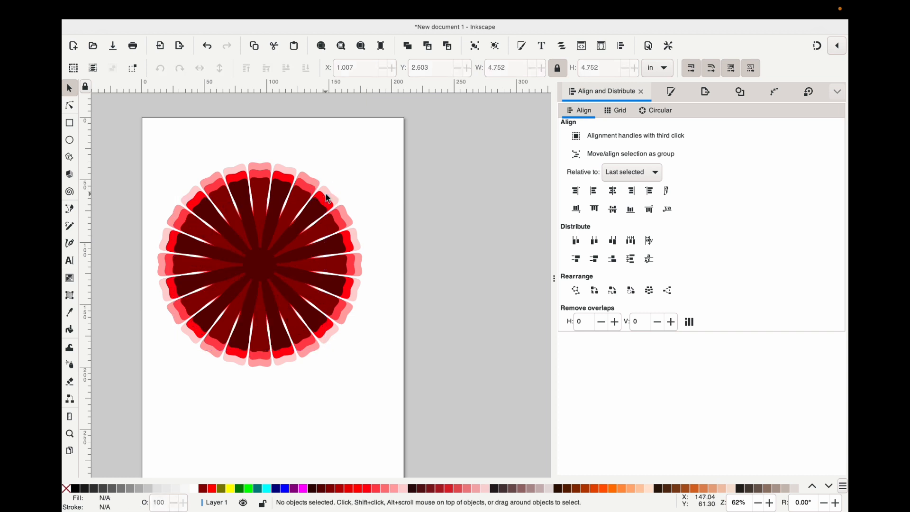
Duplicate the dark red flower pair, scale the copy proportionally to about 4.4 in, and position it over the flower's center.
left_click(244, 188)
left_click(263, 197, "shift")
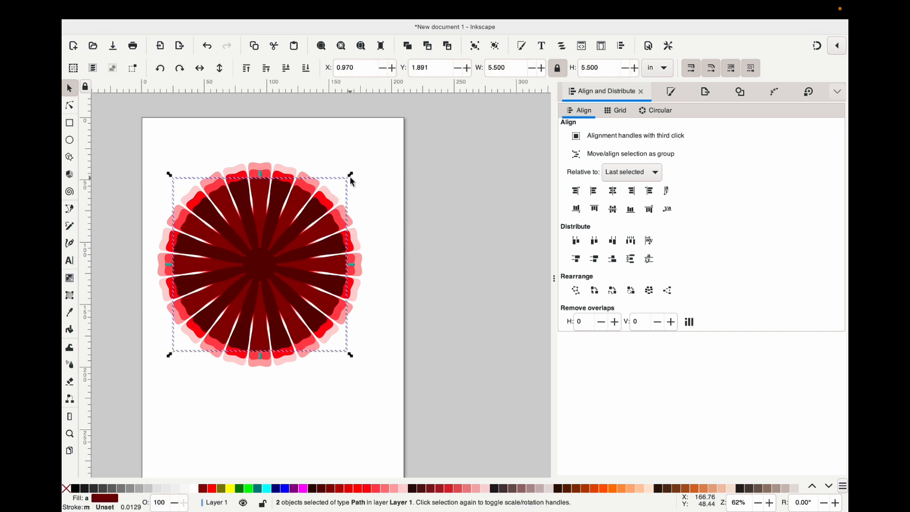
left_click_drag(351, 180, 320, 213)
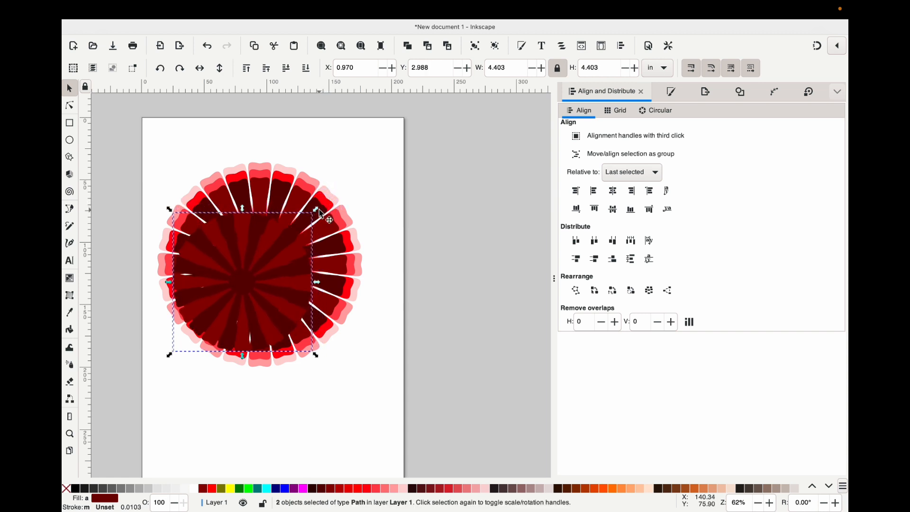
left_click_drag(245, 277, 266, 264)
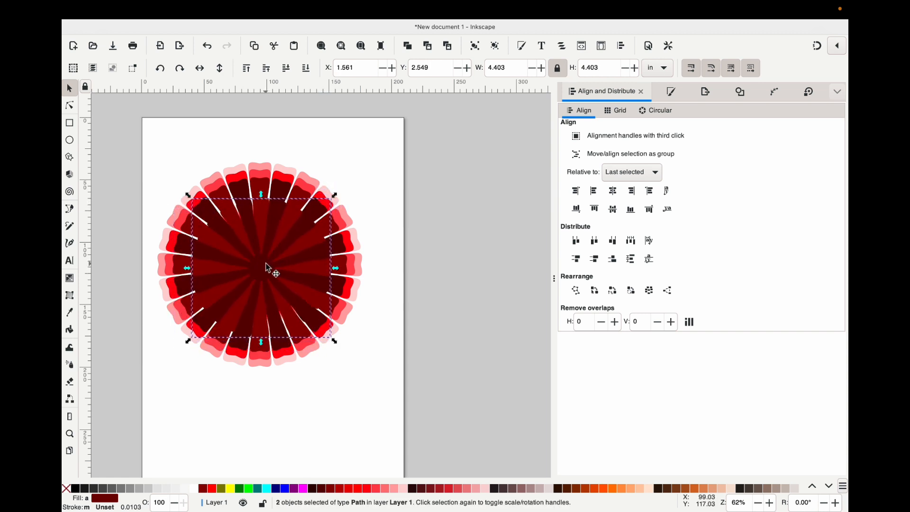
left_click(431, 337)
Recolor the smaller pair's dark red layer light pink and its maroon layer coral red, sampling colors from the outer petals.
left_click(297, 221)
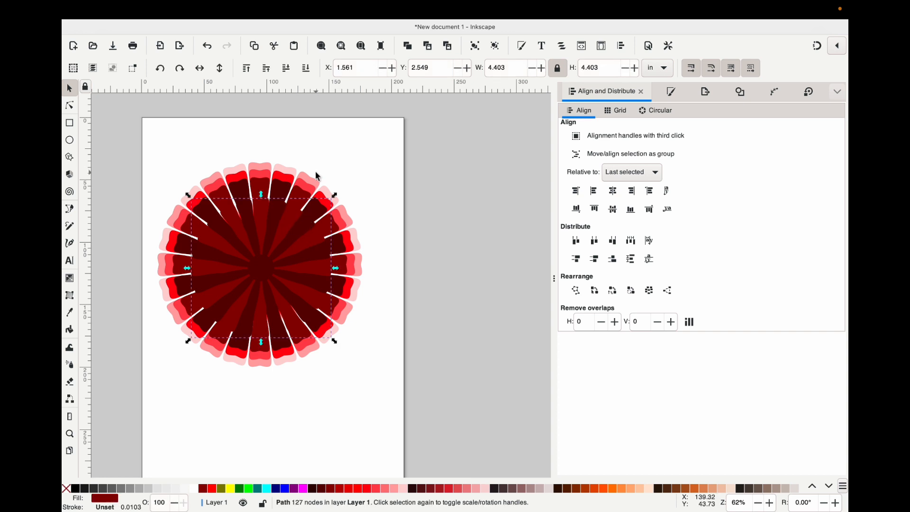
key("d")
left_click(313, 181)
key("s")
left_click(273, 211)
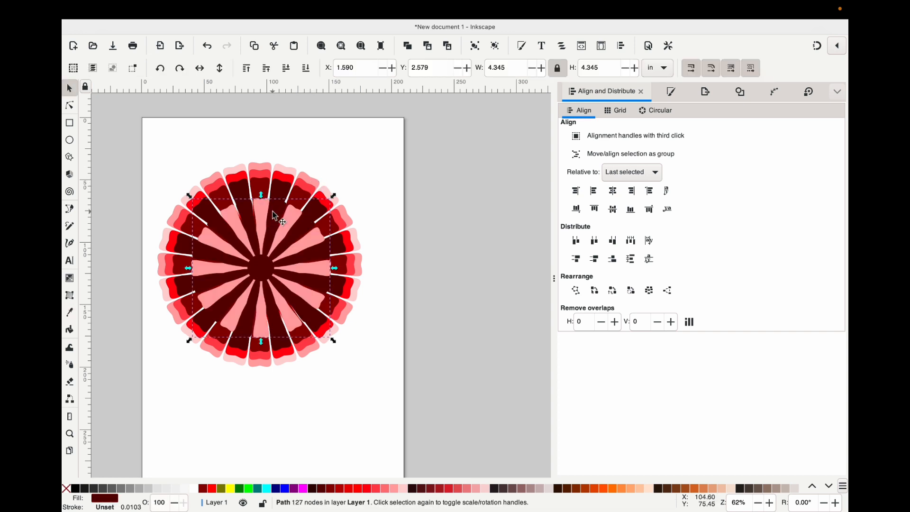
key("d")
left_click(306, 192)
key("s")
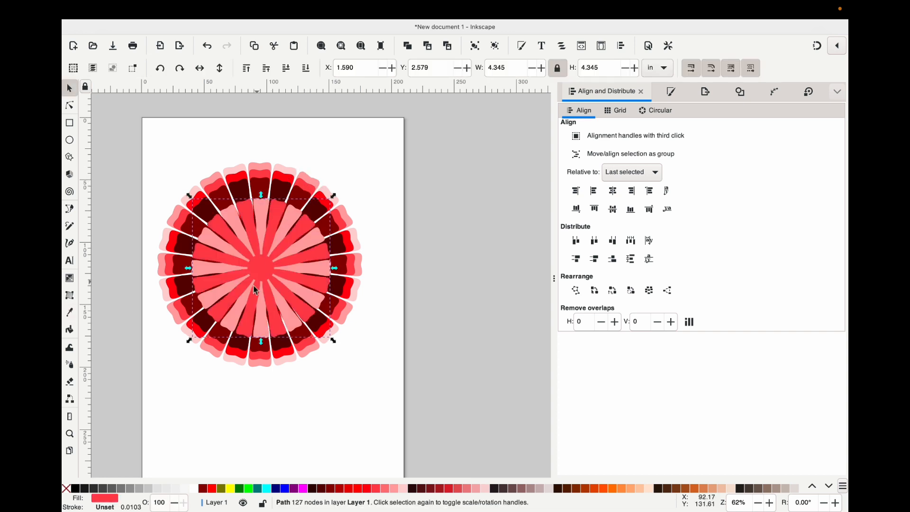
Center all eight flower layers on each other both horizontally and vertically.
left_click_drag(397, 390, 100, 117)
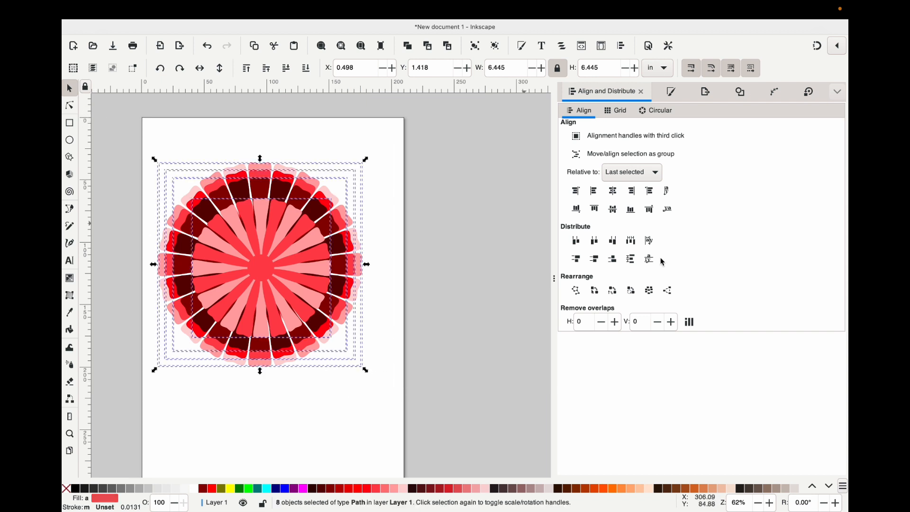
left_click(614, 209)
left_click(345, 395)
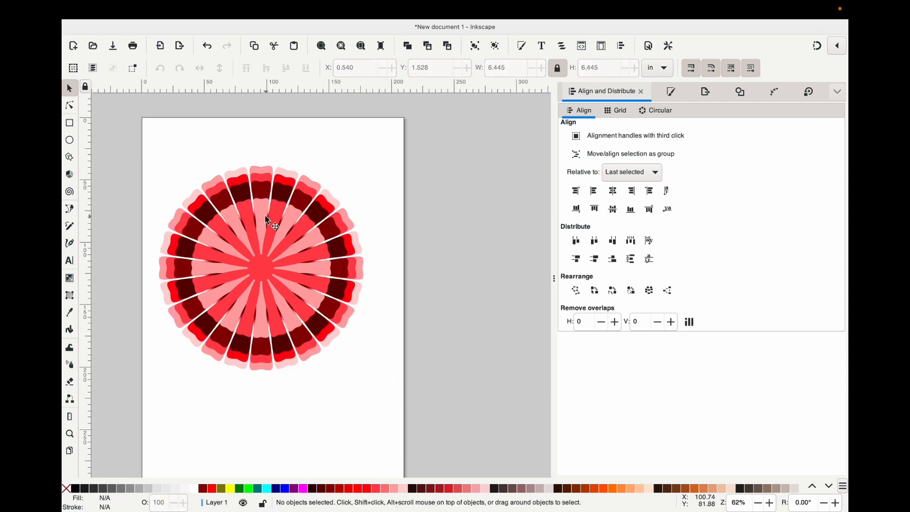
Duplicate the inner pink and coral pair, scale the copy proportionally to about 3.1 in, and move it to the flower's center.
left_click(248, 216)
left_click(248, 216, "alt+shift")
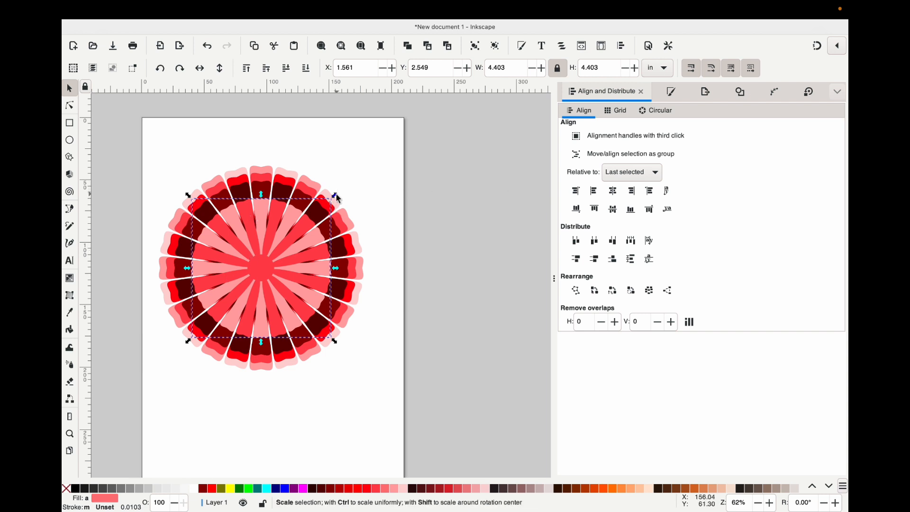
left_click_drag(336, 196, 304, 237)
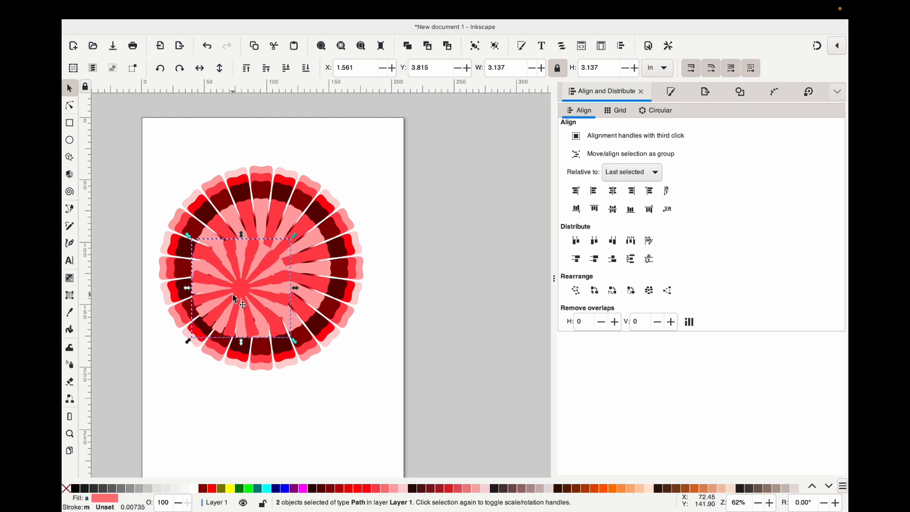
left_click_drag(233, 296, 260, 274)
left_click(323, 212)
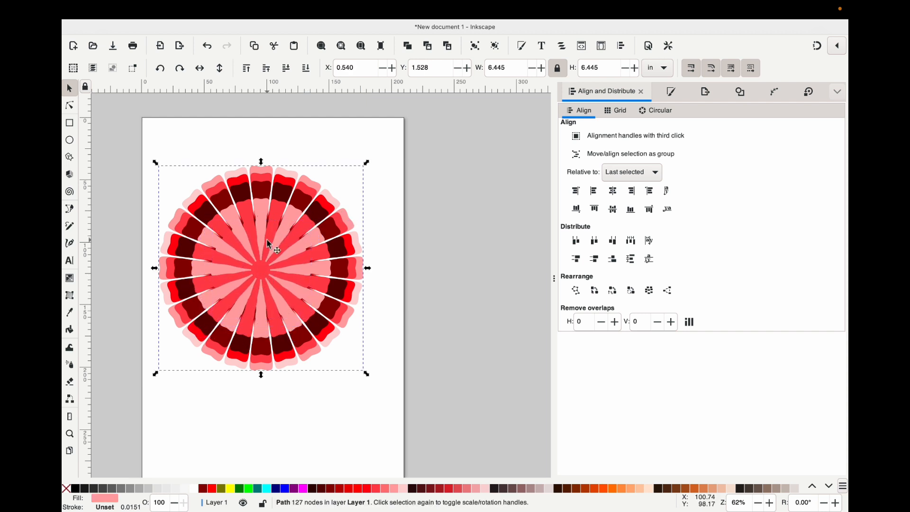
Recolor the smallest pair's light pink layer dark red and its coral layer maroon, sampling colors from the existing dark petals.
left_click(278, 236)
key("d")
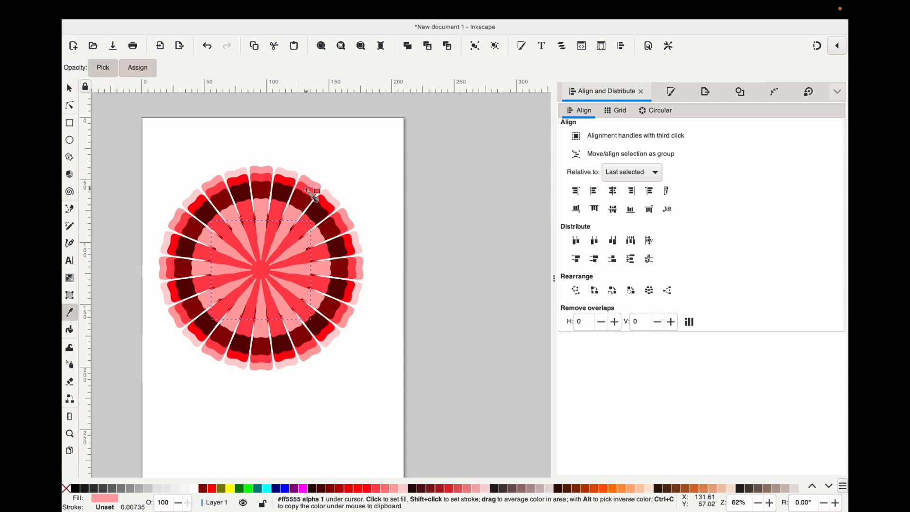
left_click(301, 201)
key("s")
left_click(259, 275)
key("d")
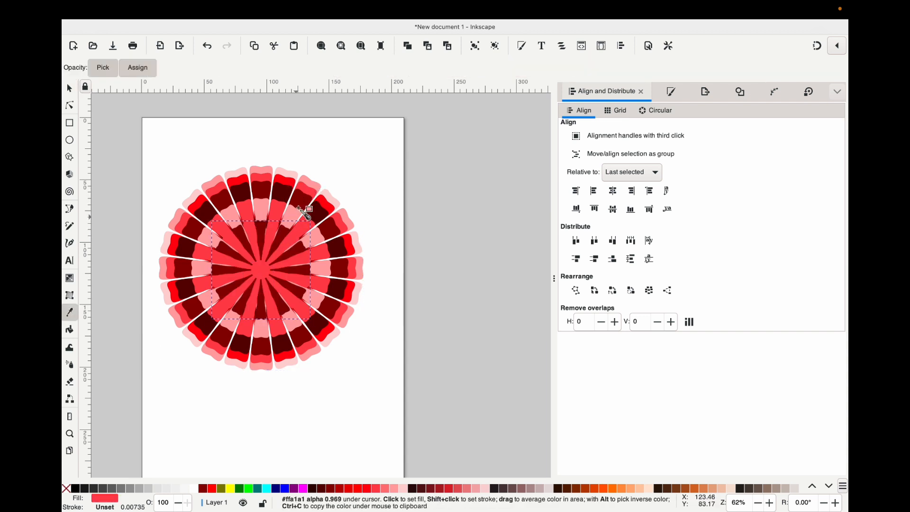
left_click(316, 214)
key("s")
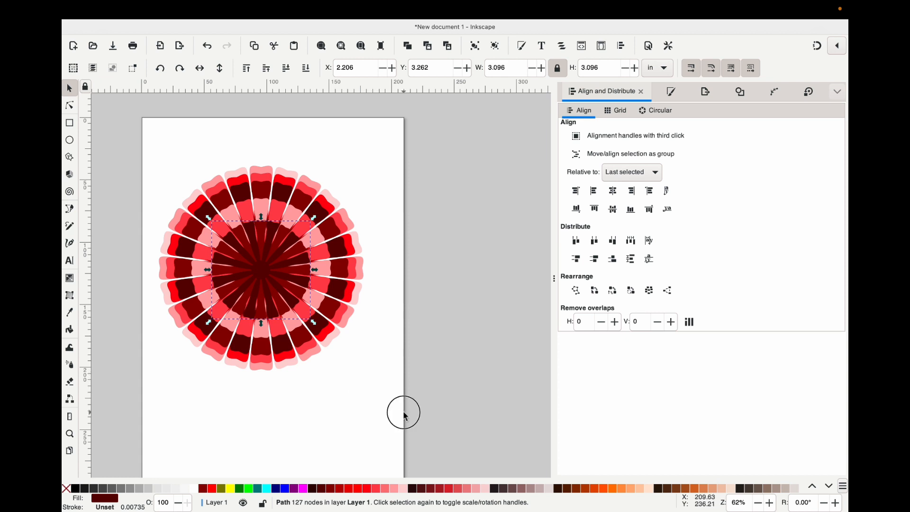
Center all ten flower layers on each other along both axes.
left_click_drag(404, 416, 114, 128)
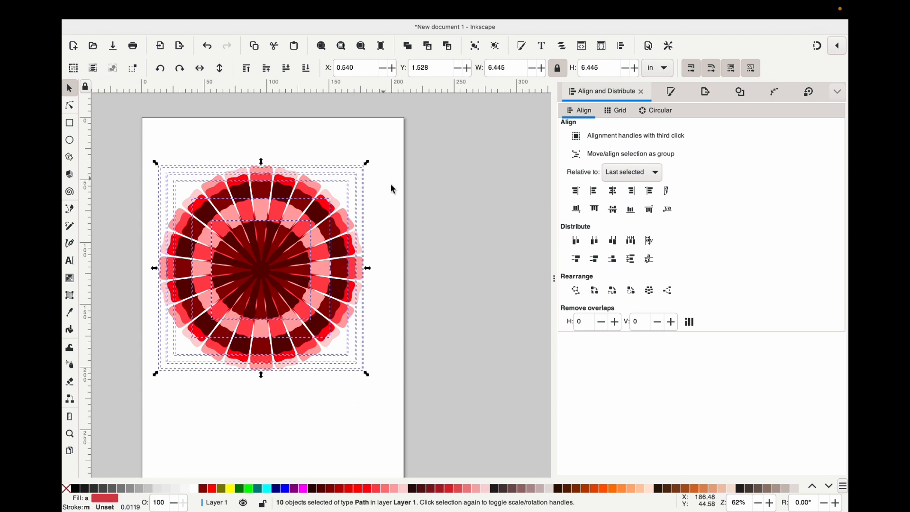
left_click(613, 191)
left_click(613, 209)
left_click(445, 272)
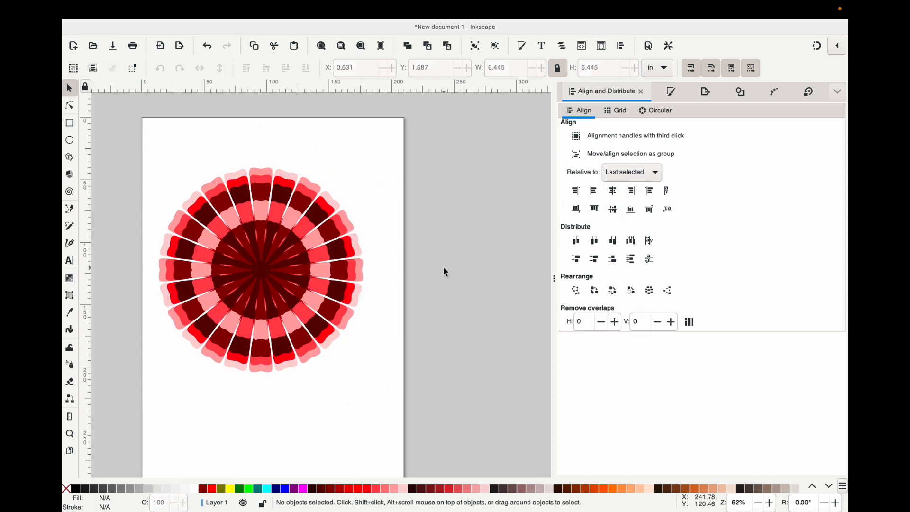
Draw a circle about 0.6 in wide at the flower's center and fill it with olive.
scroll(259, 266, "up", 2)
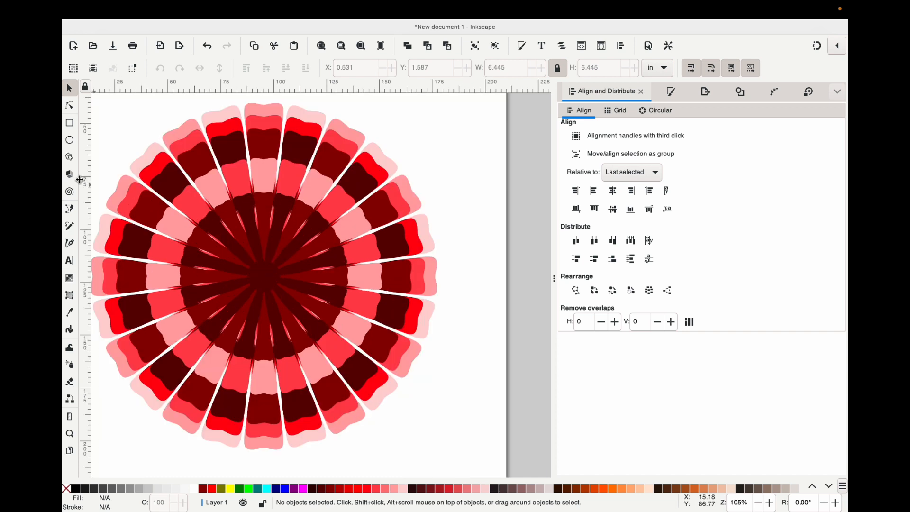
left_click(70, 140)
mouse_move(251, 263)
left_mouse_down()
mouse_move(289, 289)
mouse_move(275, 294)
mouse_move(271, 286)
mouse_move(284, 299)
mouse_move(258, 285)
mouse_move(287, 274)
mouse_move(274, 276)
left_mouse_up()
key("space")
left_click(225, 484)
scroll(274, 275, "down", 2)
left_click(333, 413)
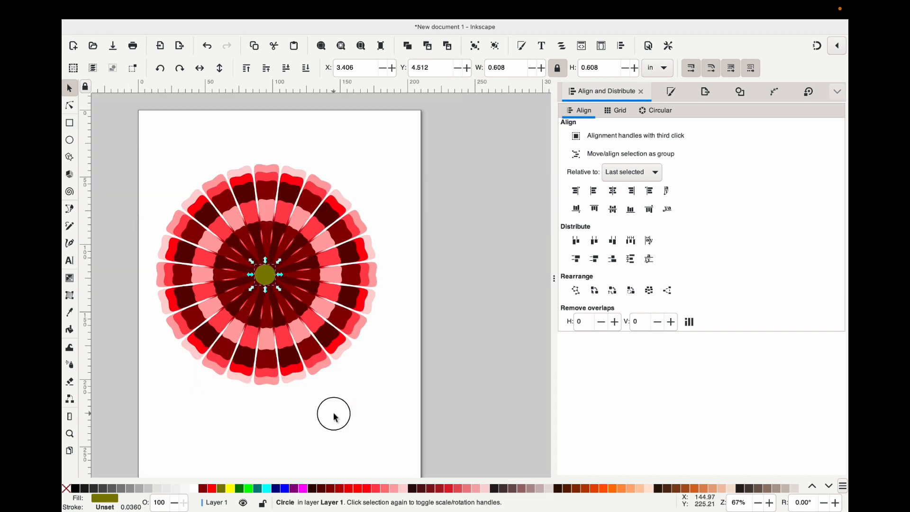
Save the drawing to the Desktop as "flower svg tutorial.svg".
scroll(318, 399, "down", 3)
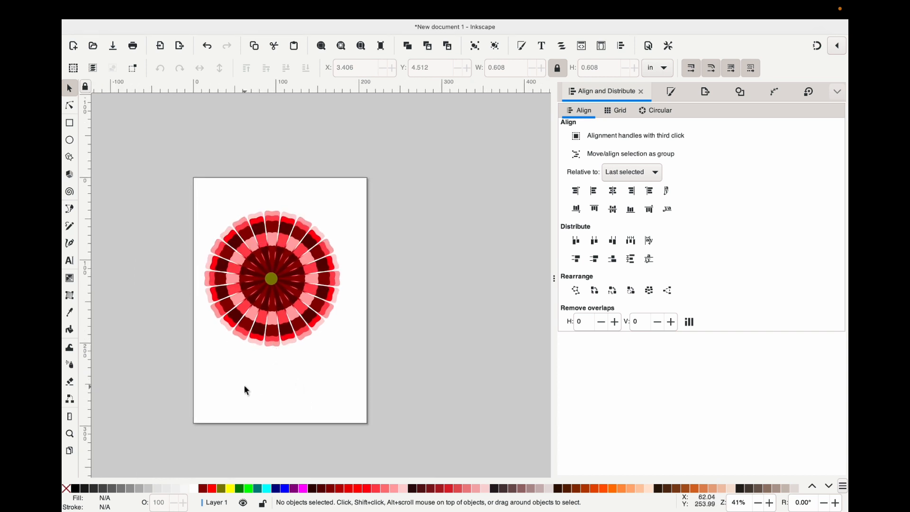
key("alt")
key("ctrl+s")
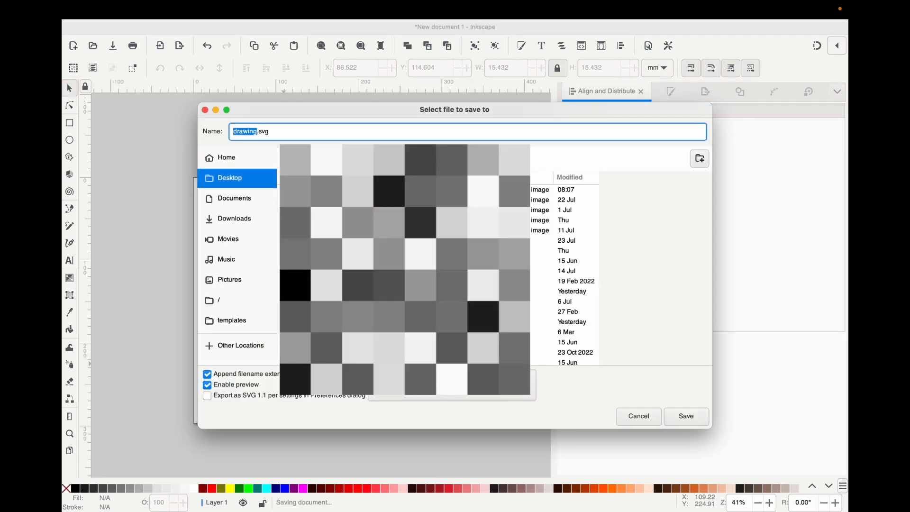
type("flower svg")
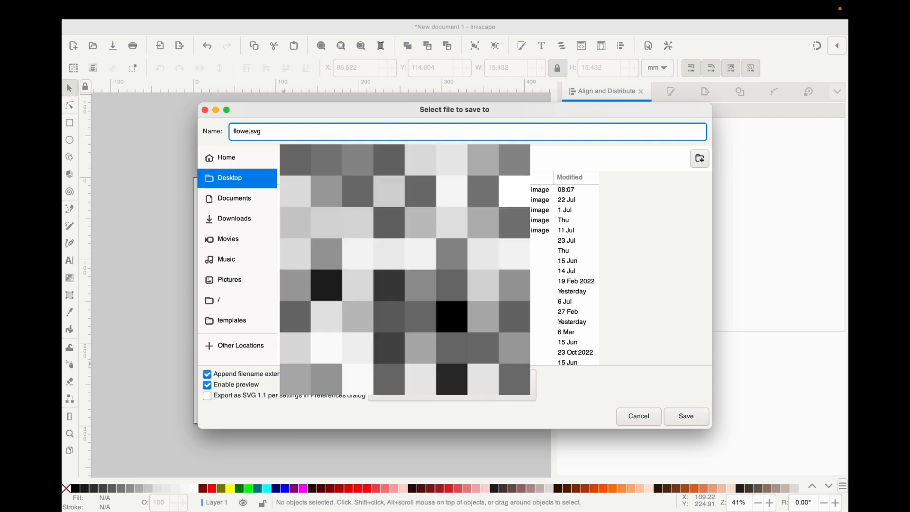
type(" tutorial")
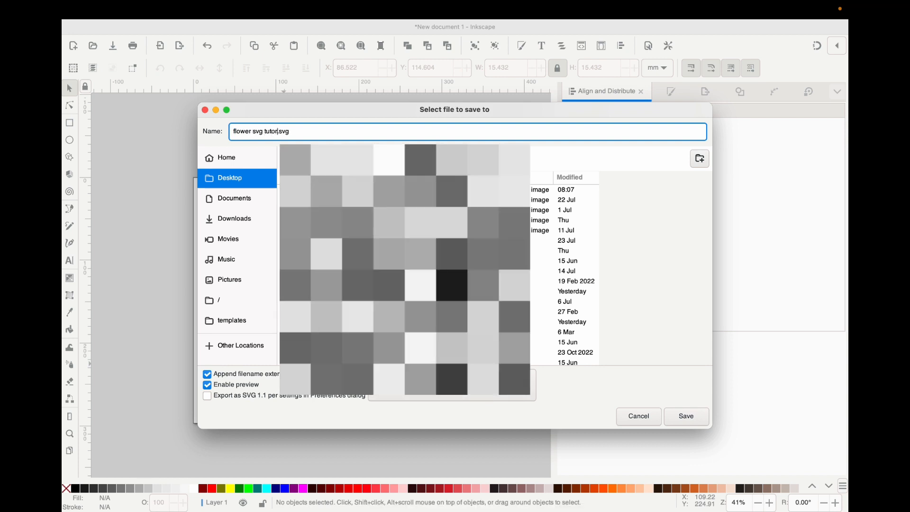
key("Return")
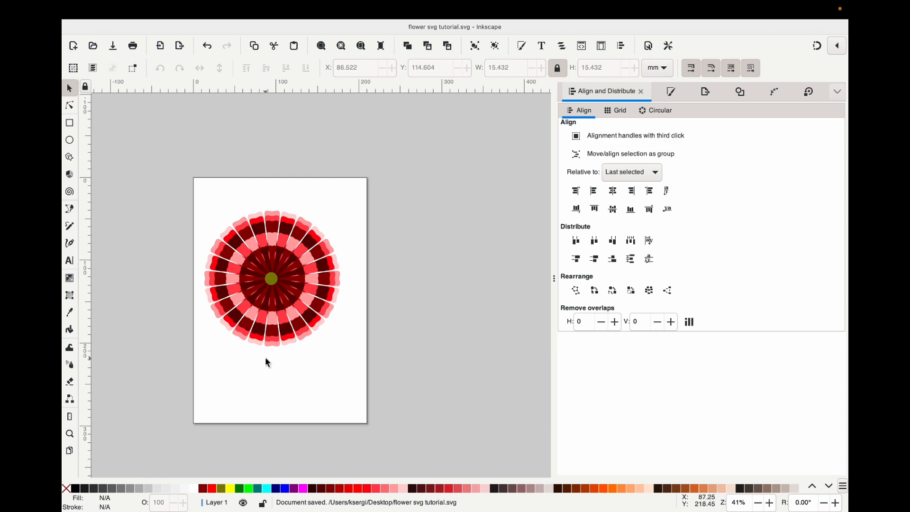
key("ctrl+s")
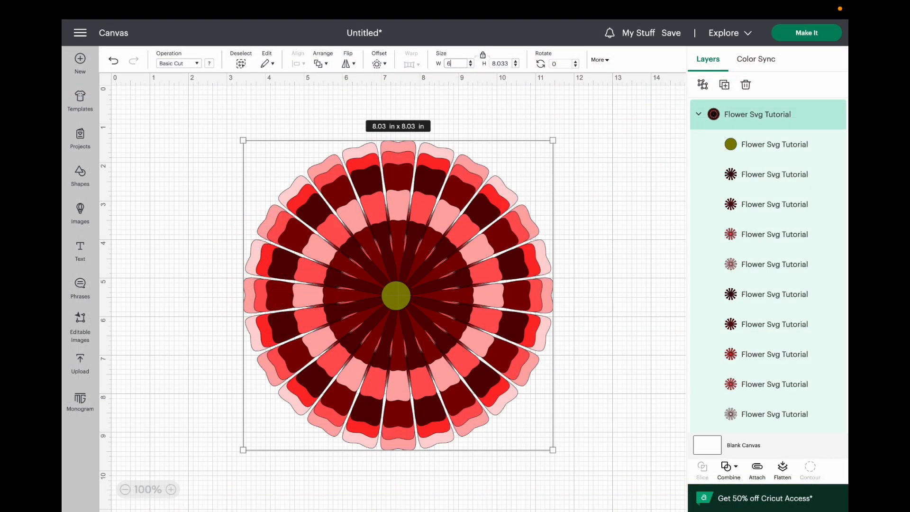
In Cricut Design Space, resize the imported flower proportionally to 6 in wide and ungroup its layers.
left_click(499, 186)
left_click(721, 183)
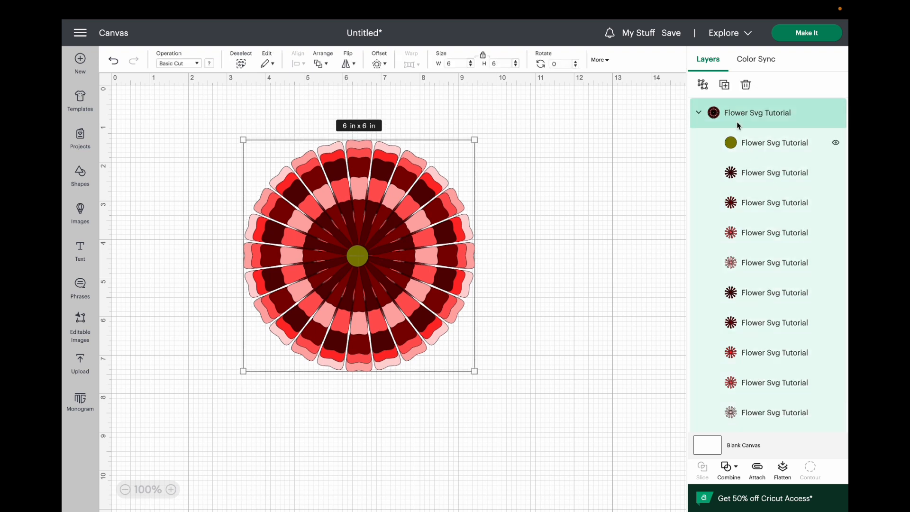
left_click(702, 84)
left_click(655, 143)
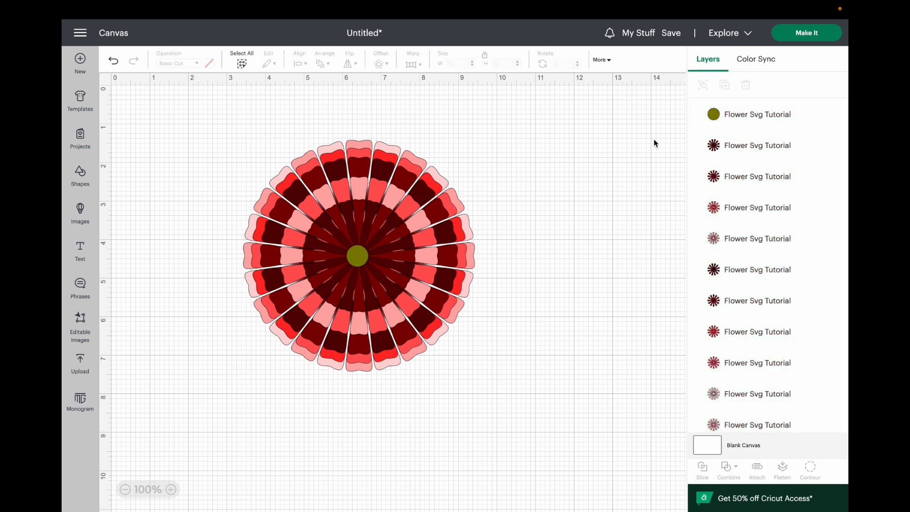
Change the innermost maroon petal layer's color to light yellow.
left_click(386, 212)
left_click(209, 63)
left_click(301, 145)
left_click(598, 201)
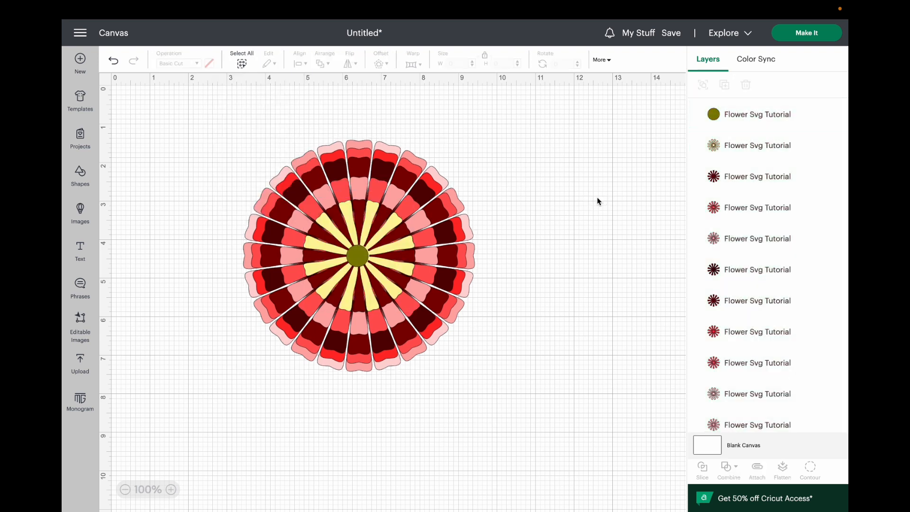
Use Color Sync to merge the #550000 petal layer into the red #FF2A2A material color.
left_click(757, 61)
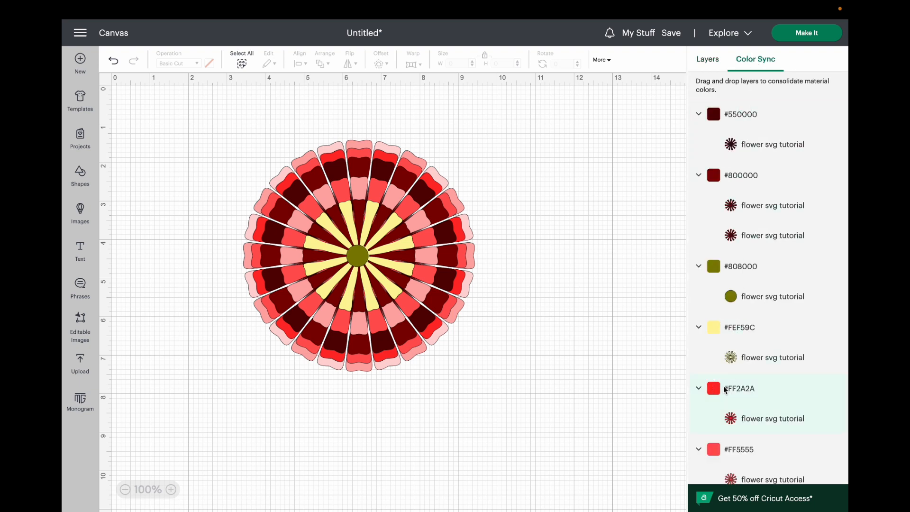
left_click_drag(732, 120, 743, 335)
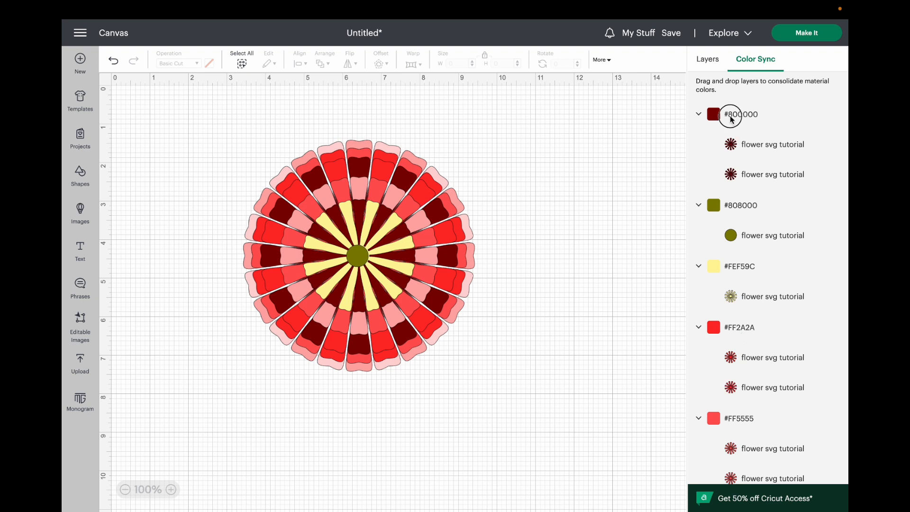
Use Color Sync to merge the #800000, #FF2A2A, #FF5555 and remaining petal color groups into the light yellow #FEF59C material color.
left_click_drag(732, 119, 732, 216)
left_click_drag(732, 295, 741, 241)
left_click_drag(729, 355, 740, 284)
left_click_drag(730, 414, 736, 361)
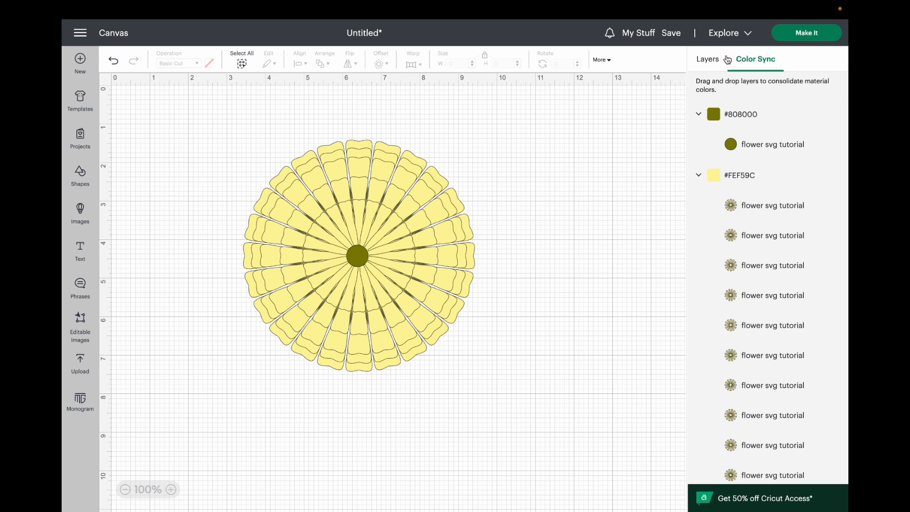
Resize the whole flower, with all its layers together, proportionally to 4 in wide.
left_click_drag(479, 393, 209, 142)
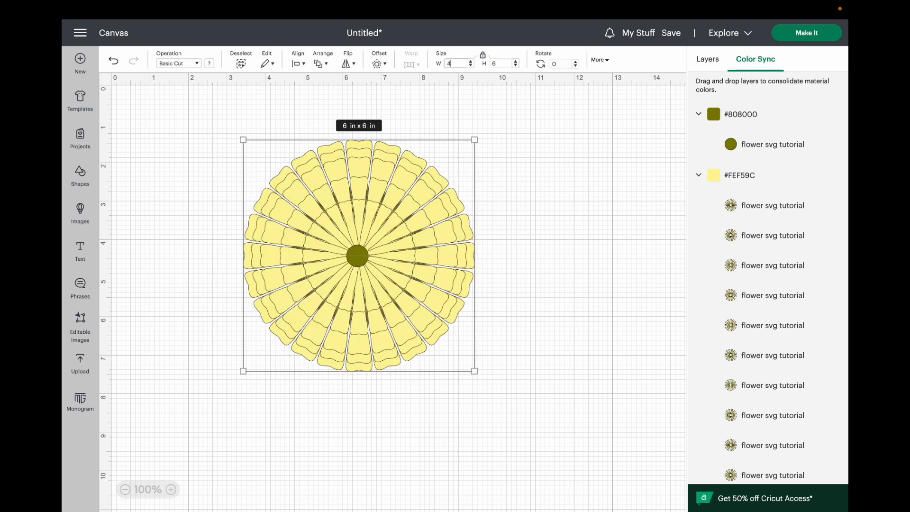
key("Return")
left_click(596, 253)
Send the flower to be made, check both the yellow and olive mats, continue to the cutting stage and refresh the machine connection.
left_click(803, 31)
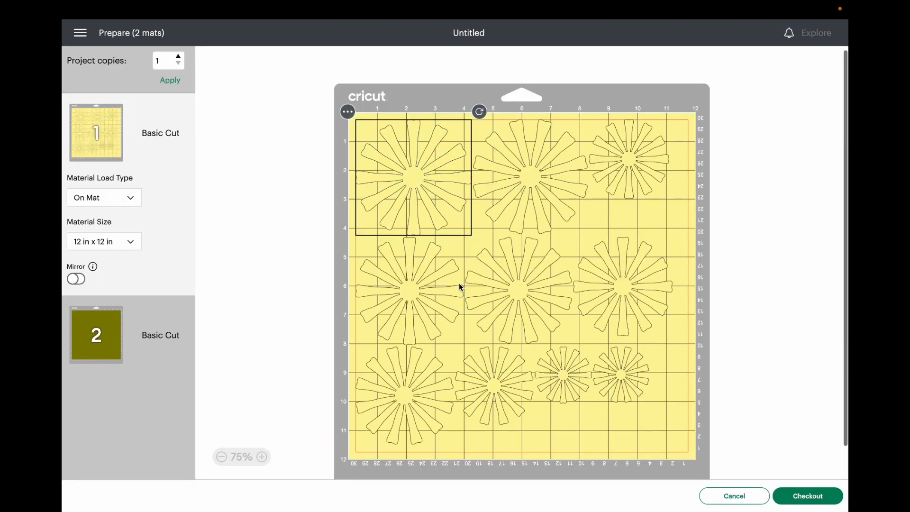
left_click(98, 355)
left_click(100, 148)
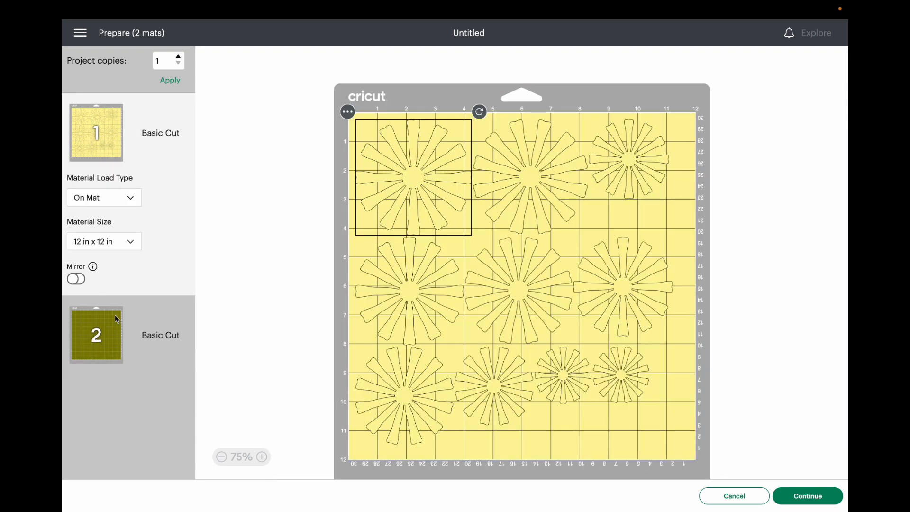
left_click(809, 504)
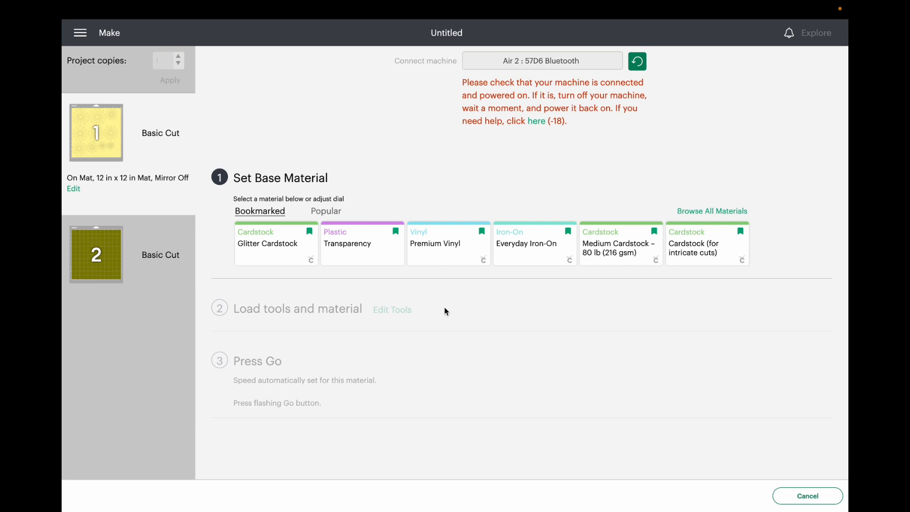
left_click(640, 63)
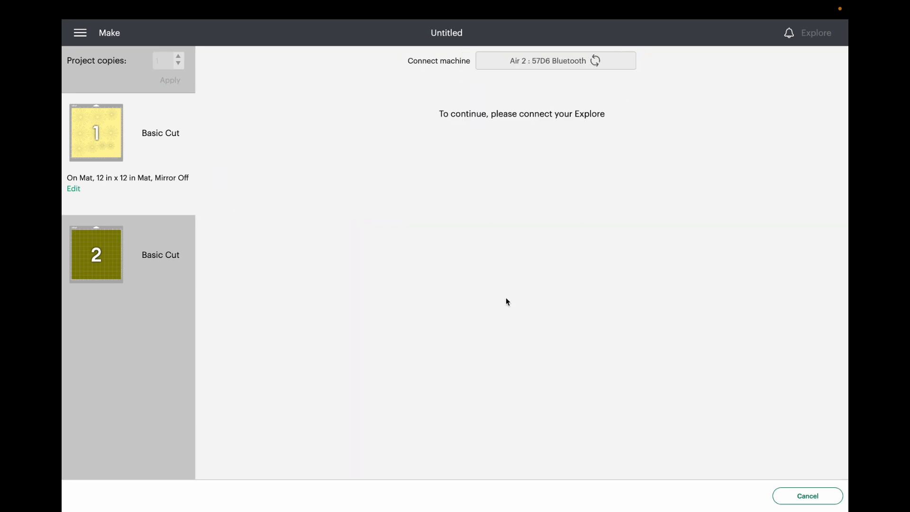